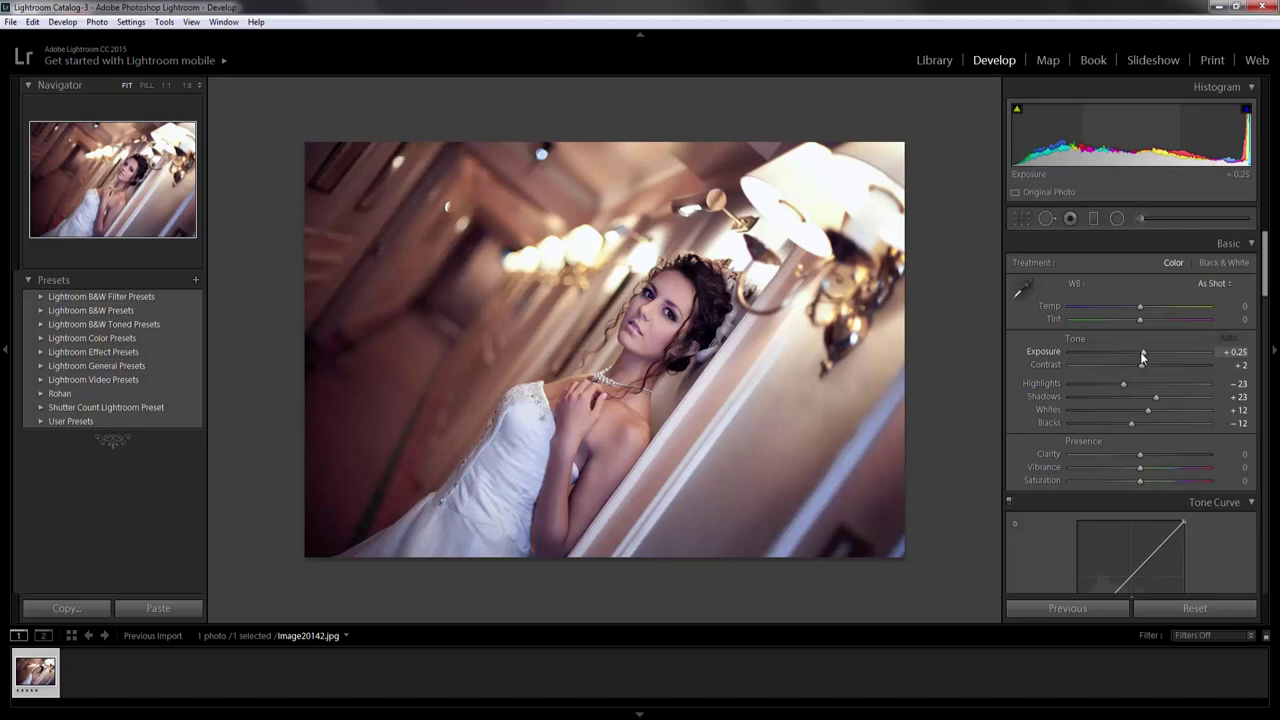
In Basic, set Exposure -0.17, Contrast +4, Highlights -44, Blacks +17 and Clarity -5
left_click_drag(1141, 352, 1135, 350)
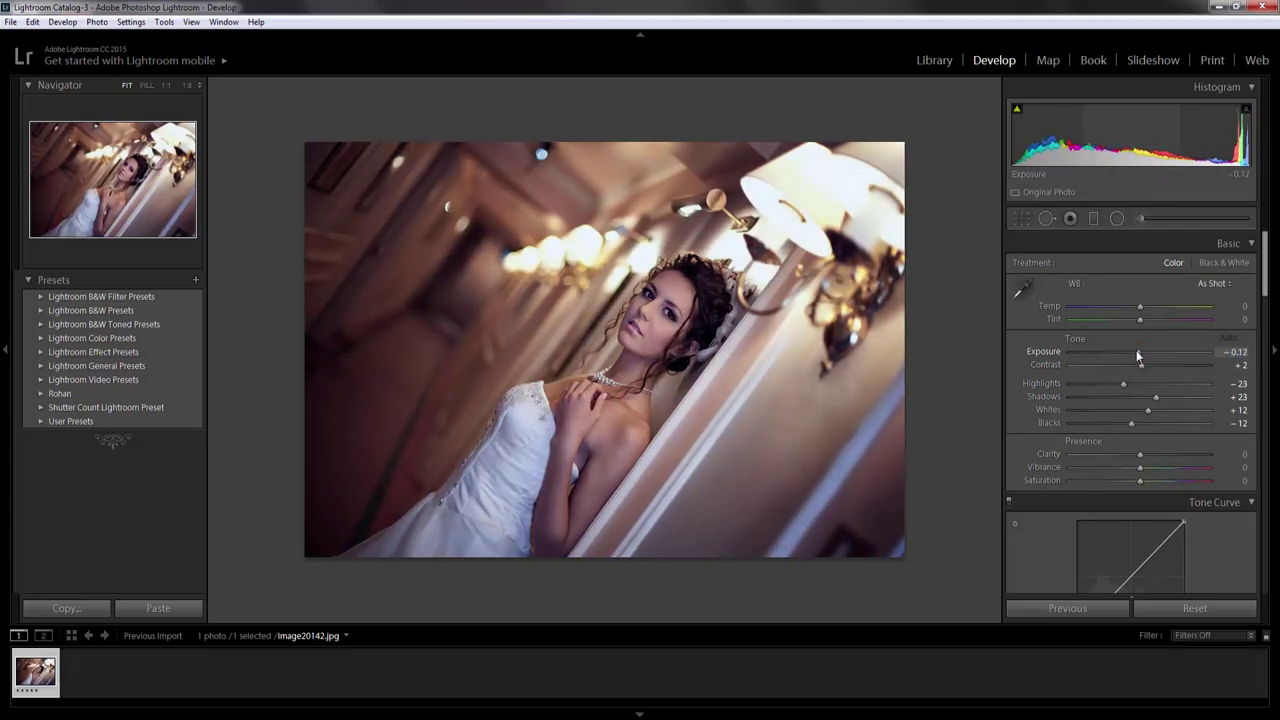
left_click_drag(1136, 351, 1135, 351)
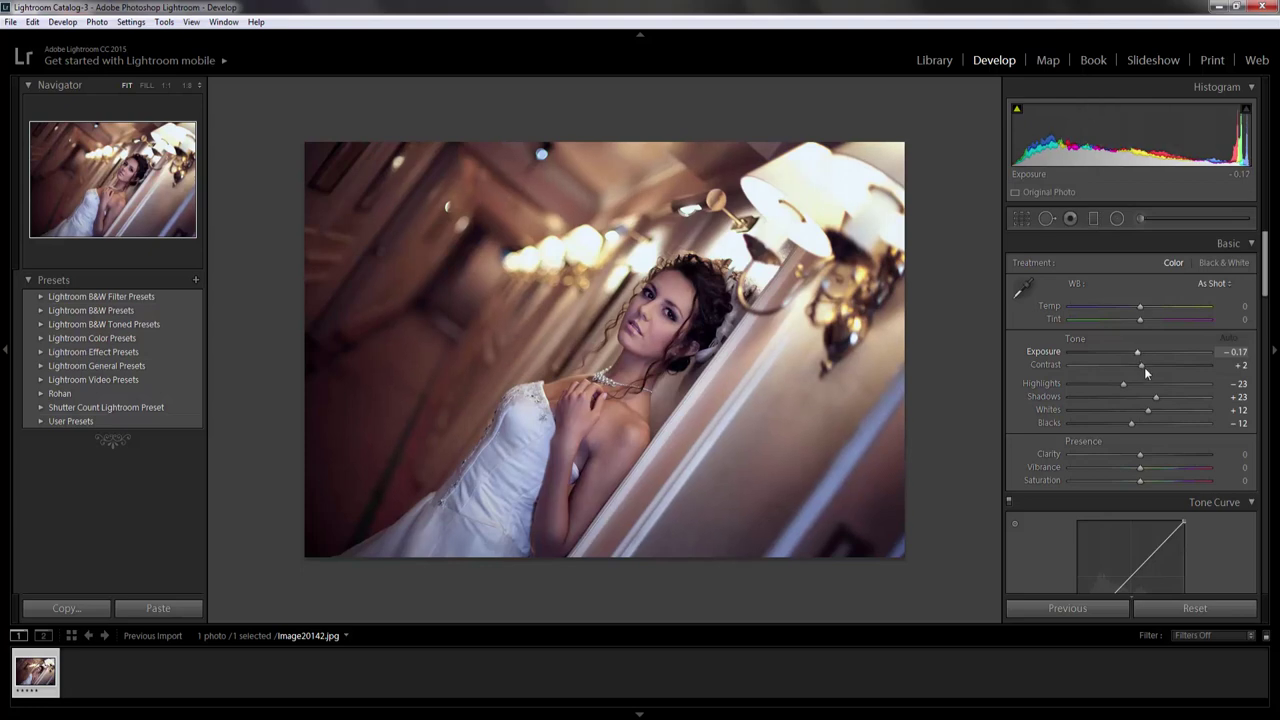
left_click_drag(1141, 368, 1142, 369)
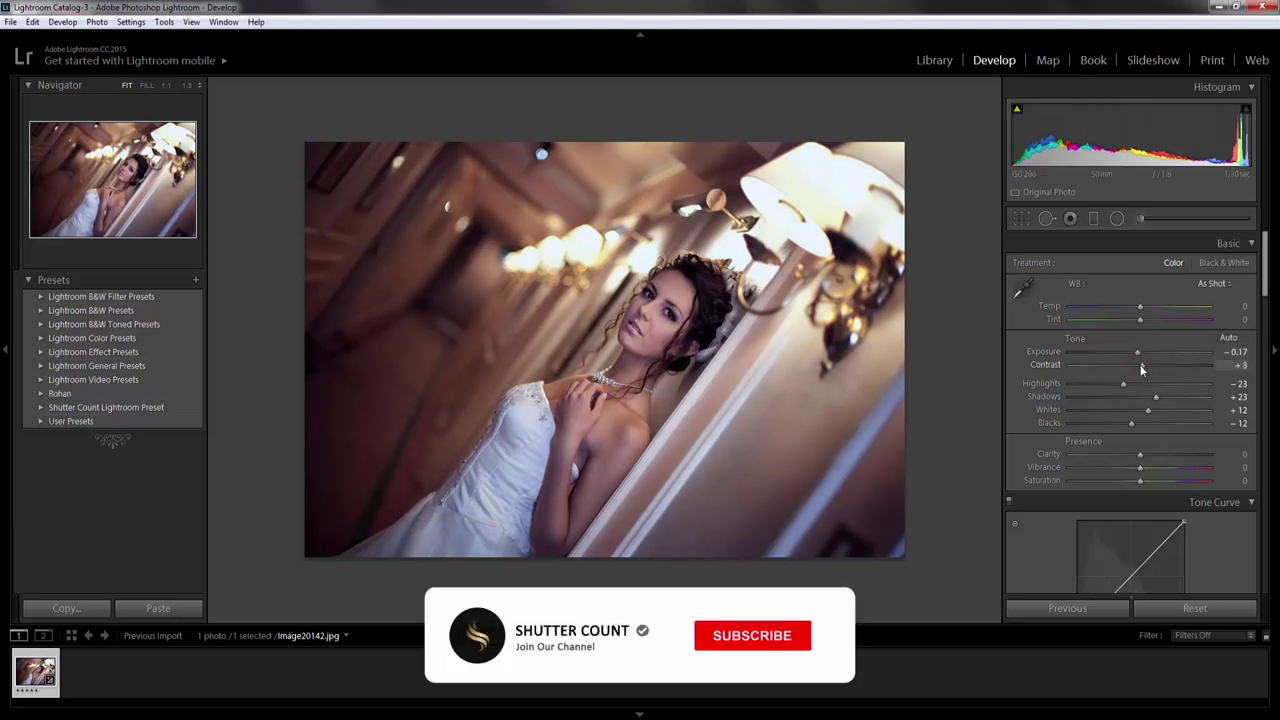
left_click_drag(1141, 369, 1109, 377)
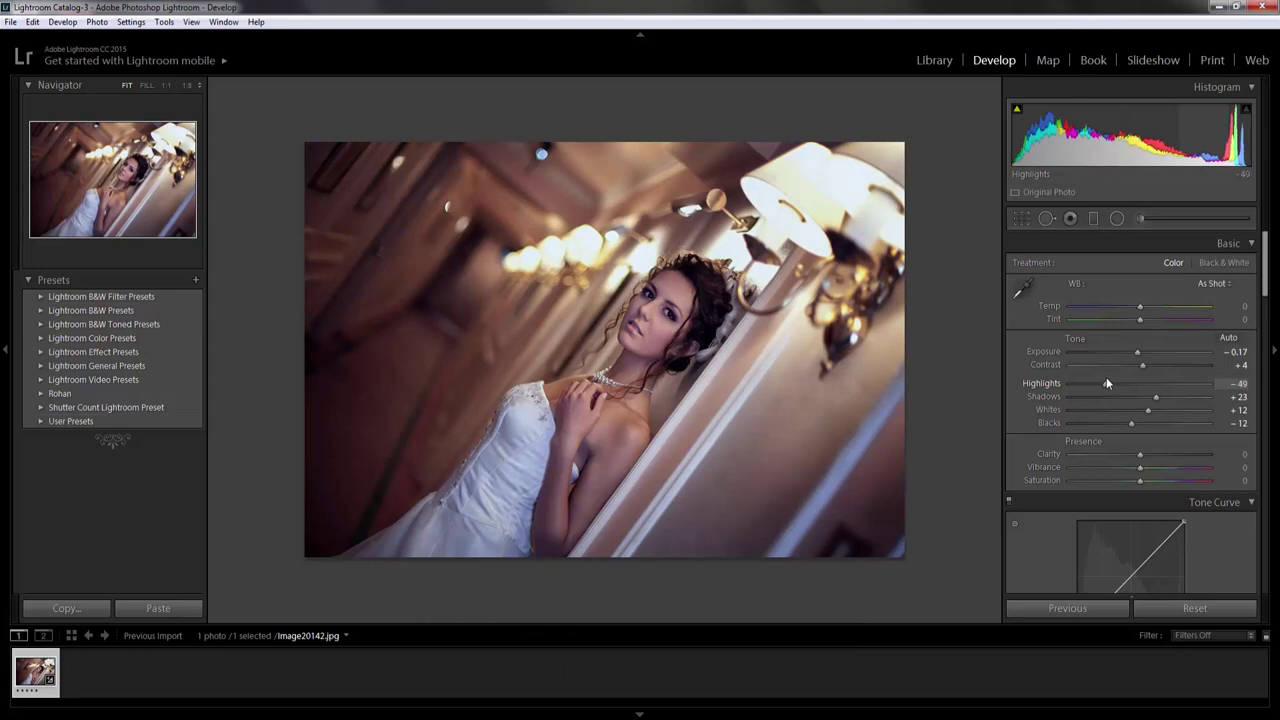
mouse_move(1109, 381)
left_mouse_down()
mouse_move(1176, 397)
mouse_move(1152, 413)
left_mouse_up()
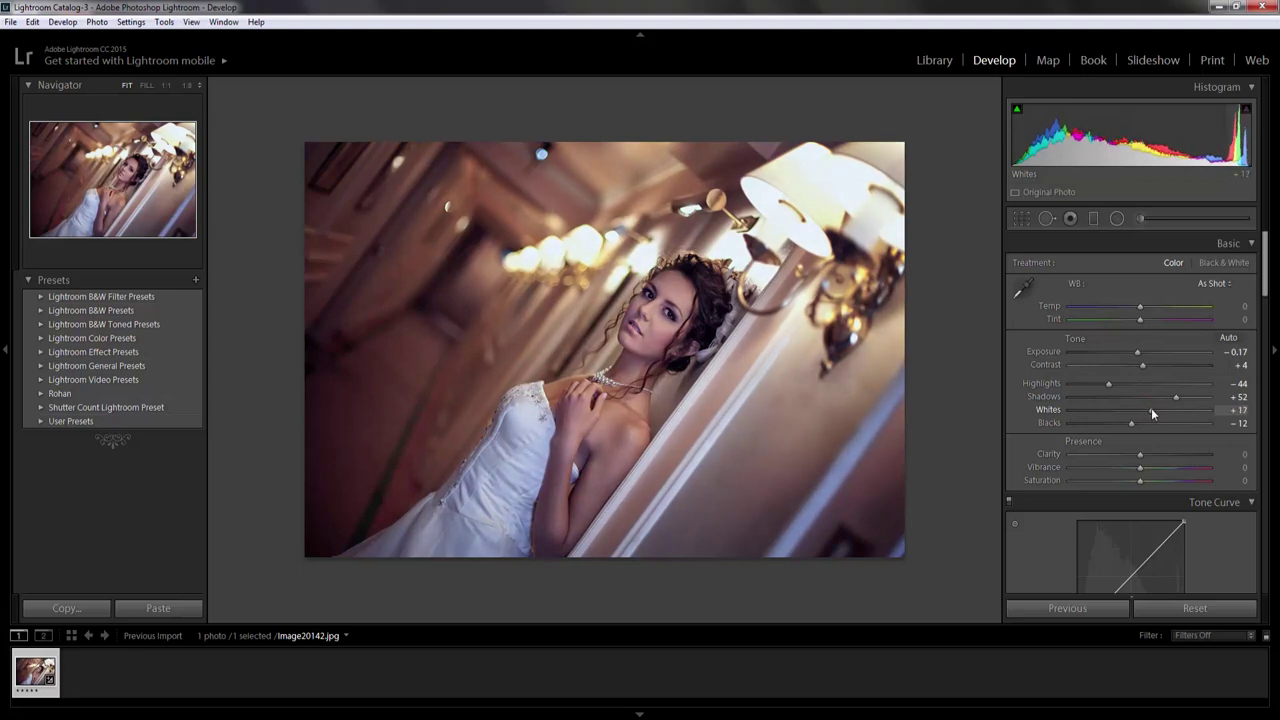
left_click_drag(1133, 422, 1155, 427)
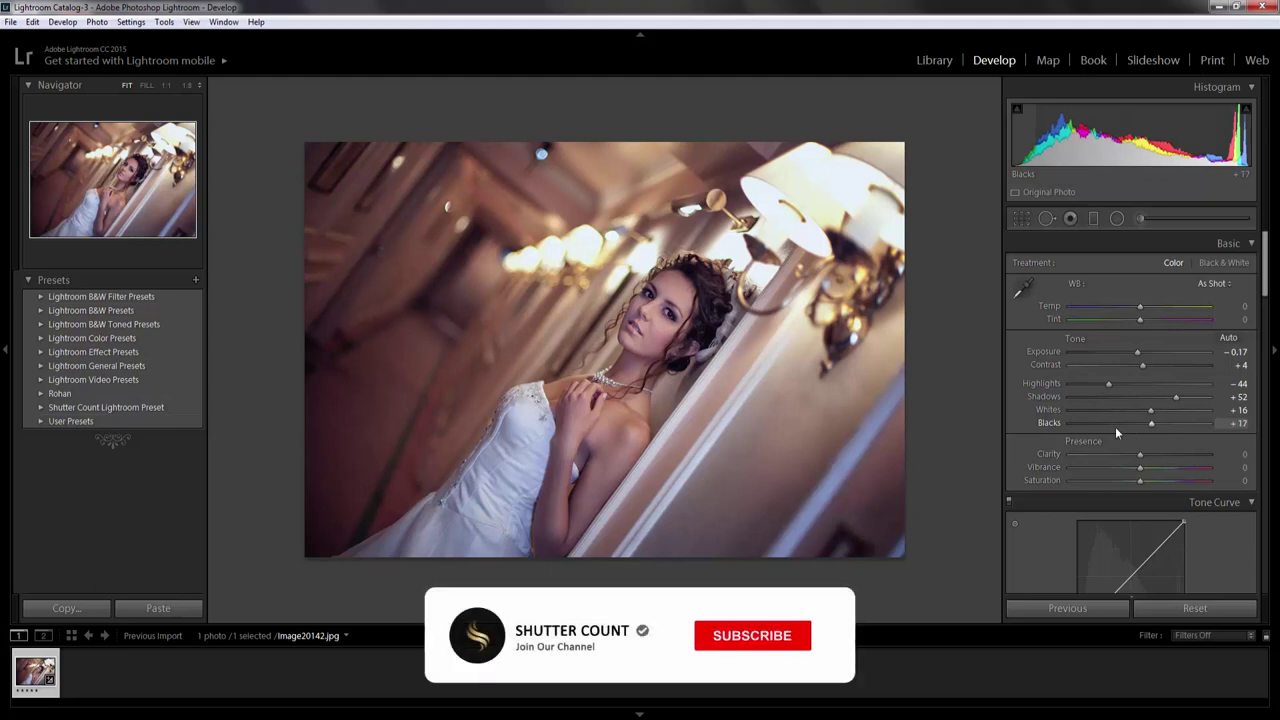
key("Down")
mouse_move(1139, 456)
left_mouse_down()
mouse_move(1154, 468)
mouse_move(1135, 484)
left_mouse_up()
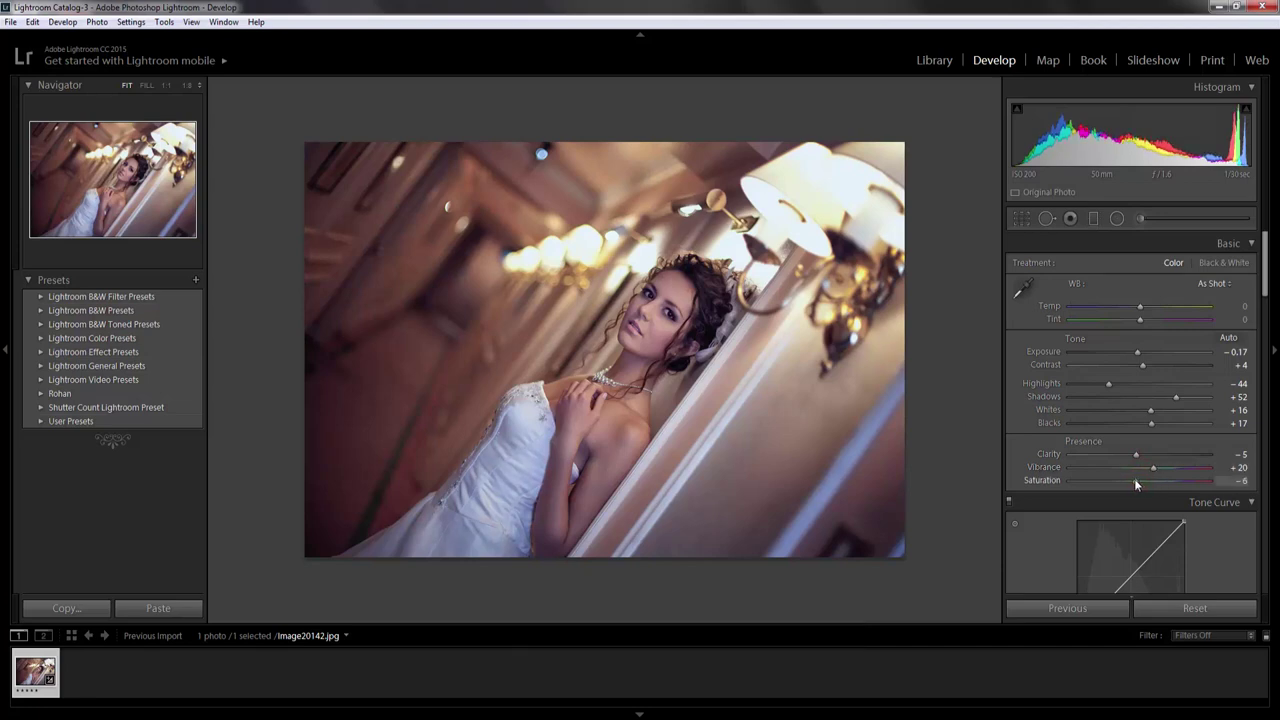
Shift HSL hues Red +23, Yellow -38, Green -100 and desaturate Orange to -17 and Aqua to -100
scroll(1034, 469, "down", 5)
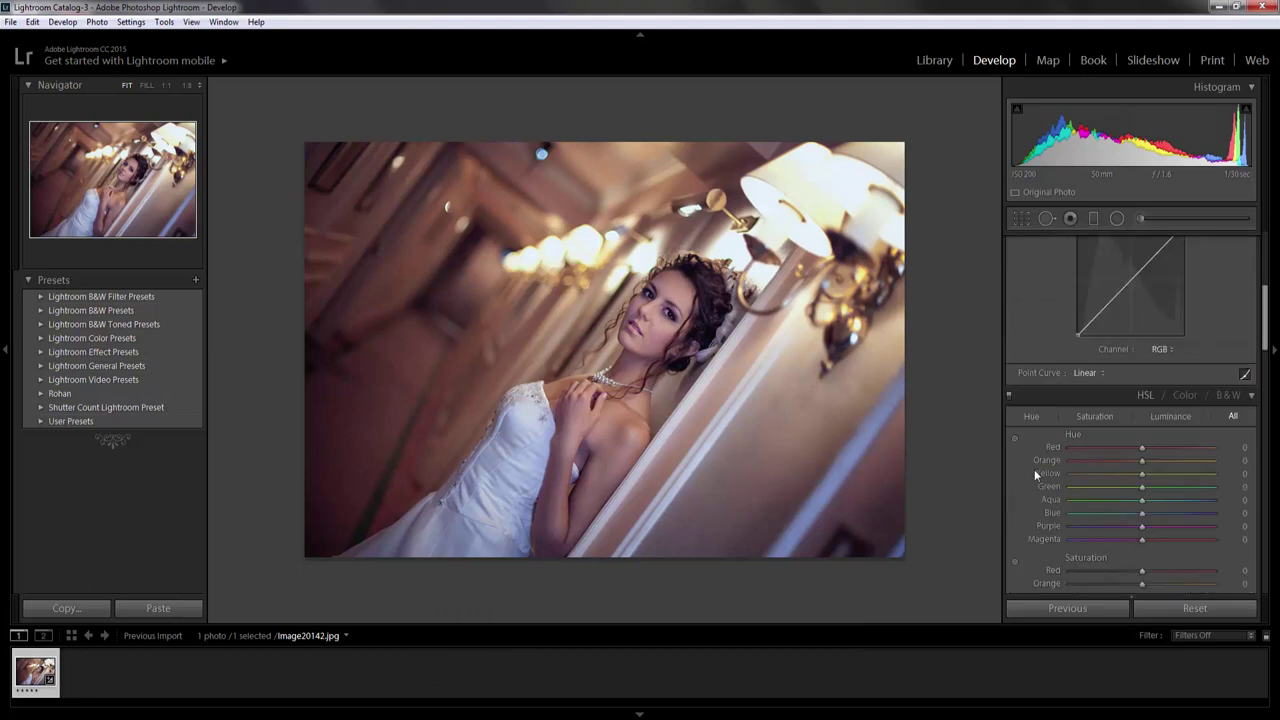
scroll(1034, 469, "down", 2)
scroll(1034, 469, "down", 2)
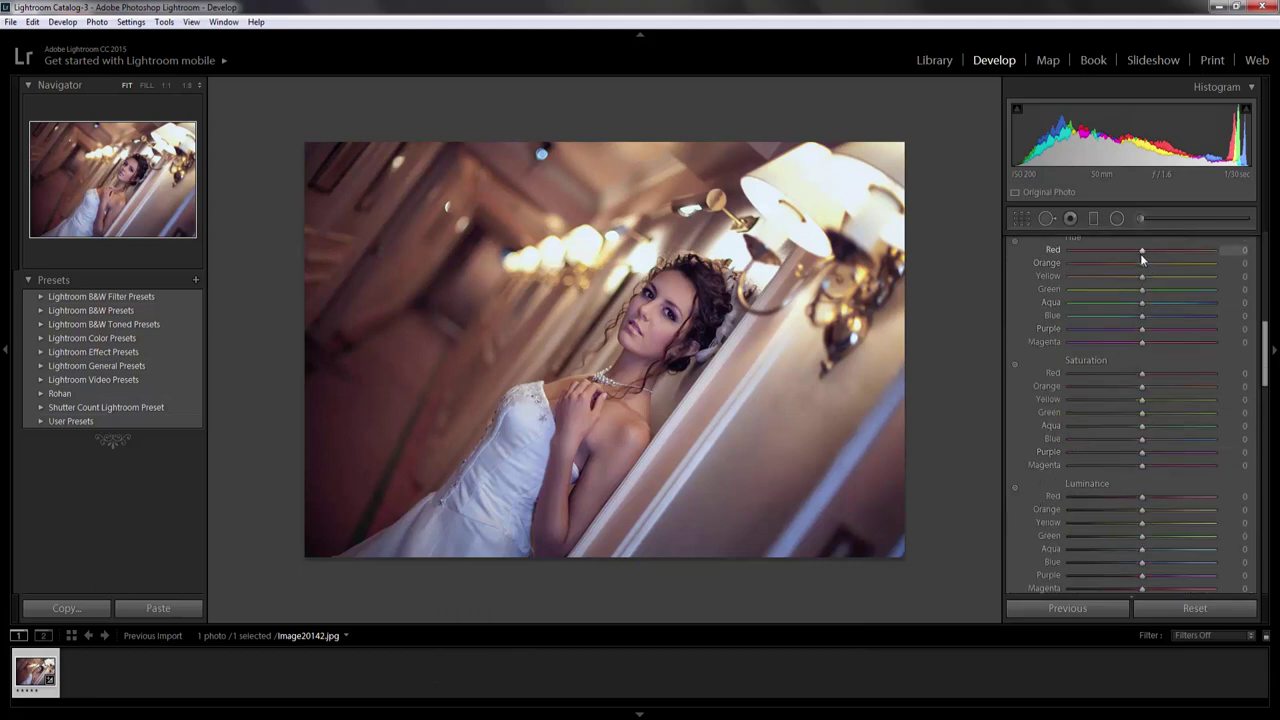
left_click_drag(1140, 249, 1152, 249)
left_click_drag(1141, 275, 1117, 288)
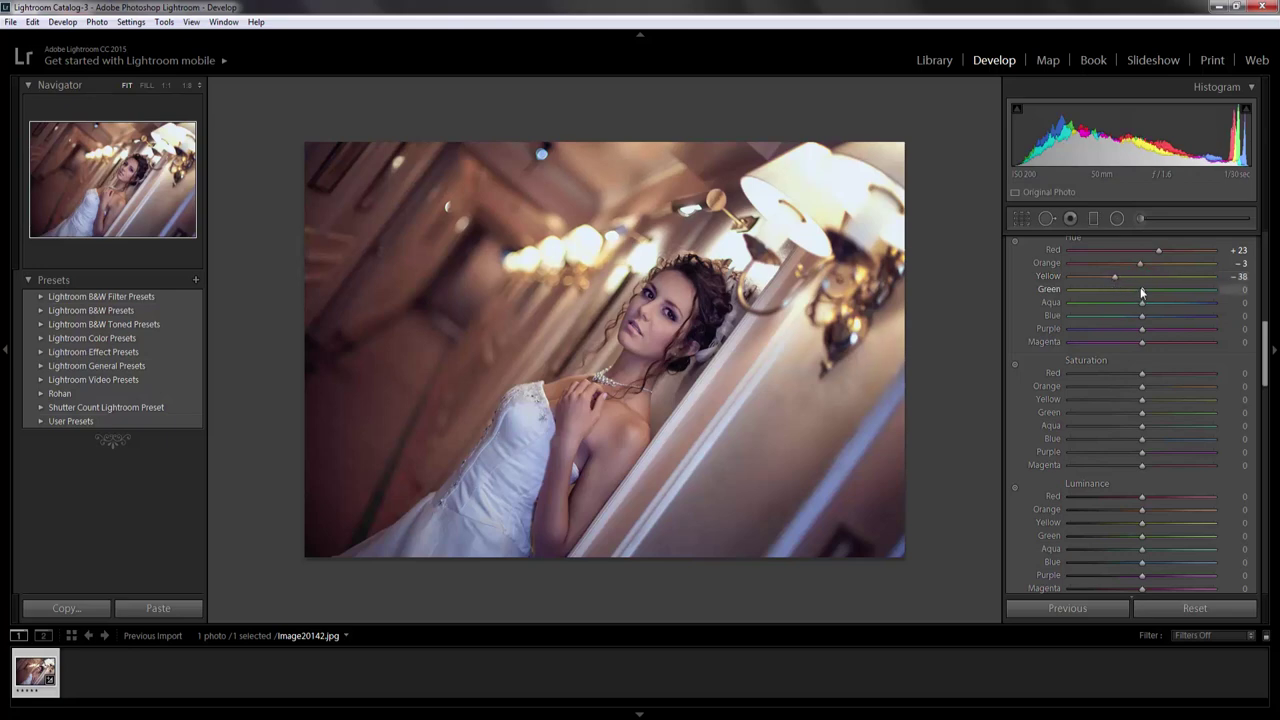
left_click_drag(1140, 288, 1028, 285)
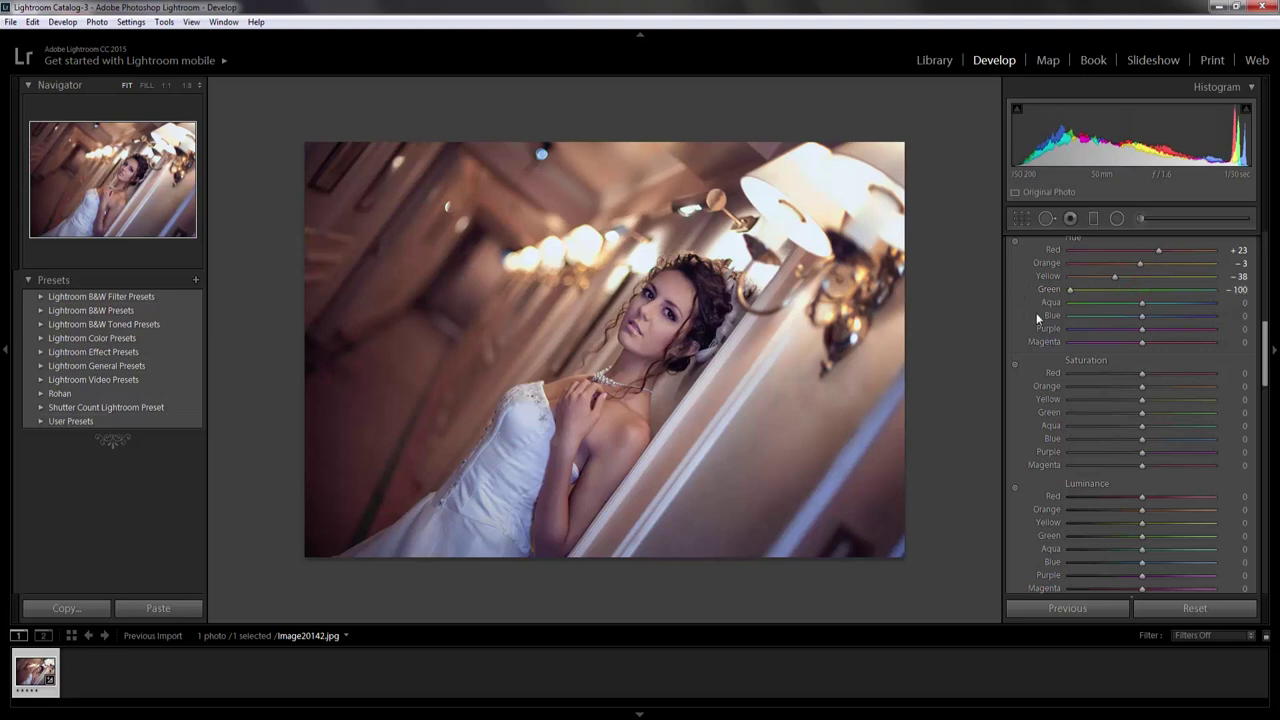
left_click_drag(1142, 387, 1129, 403)
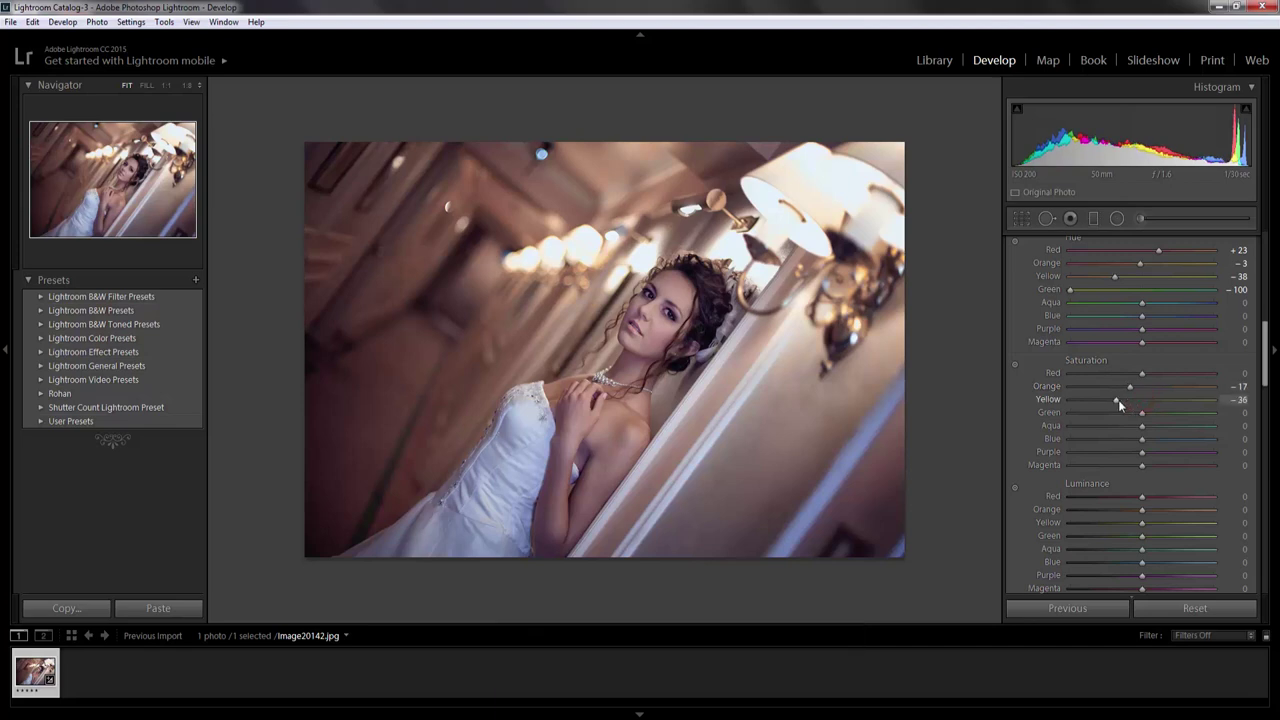
mouse_move(1142, 426)
left_mouse_down()
mouse_move(1085, 426)
mouse_move(1070, 440)
mouse_move(1140, 457)
left_mouse_up()
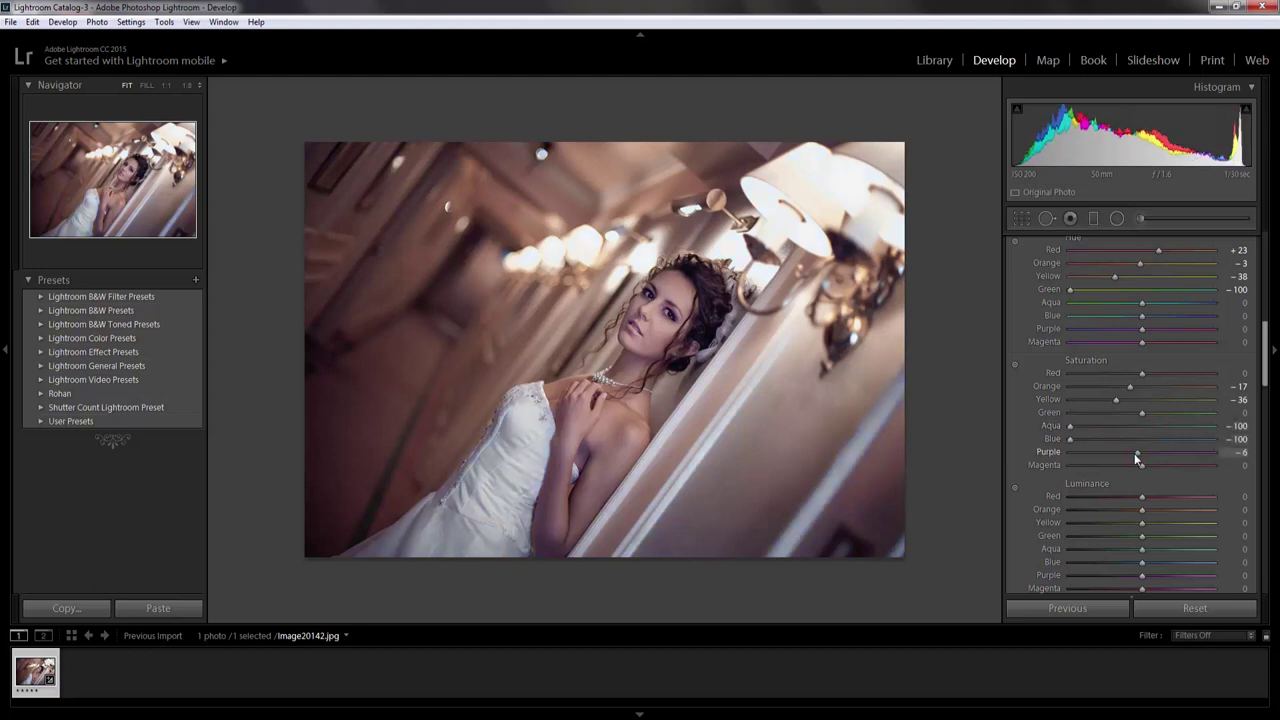
Set HSL luminance to Red +9, Orange +27, Yellow -31 and Green -53
scroll(1152, 497, "down", 3)
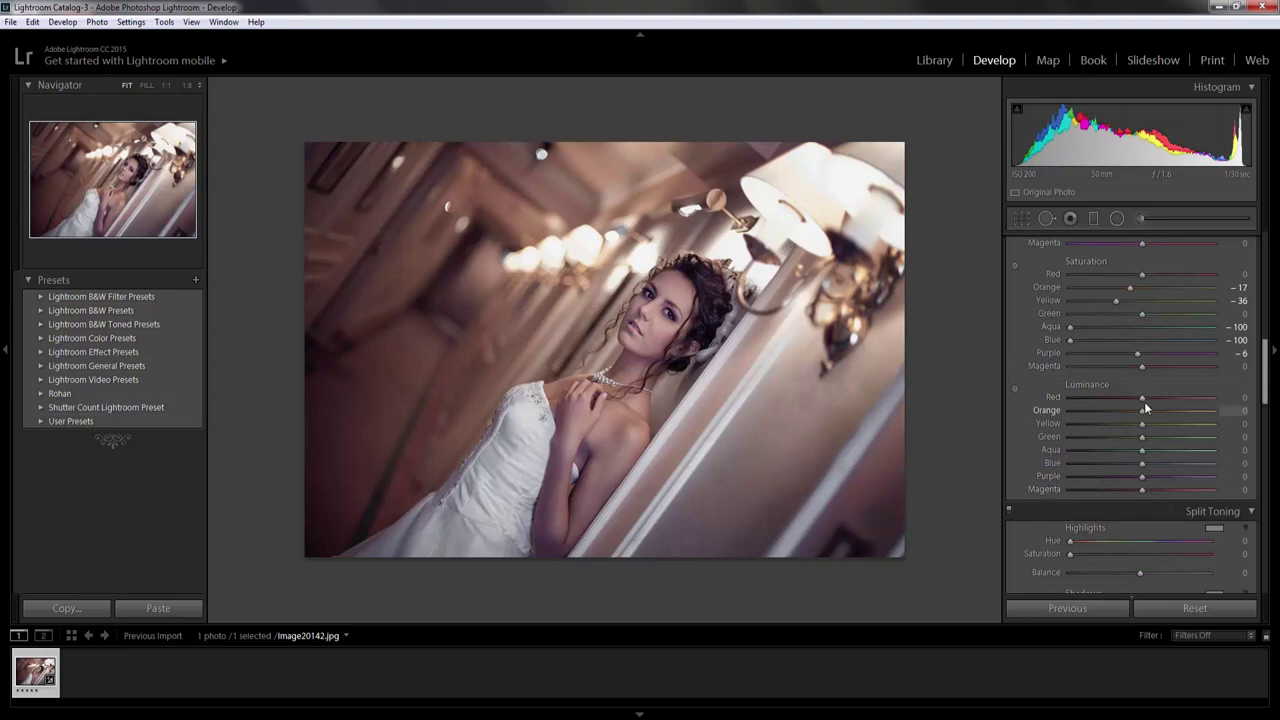
left_click_drag(1142, 398, 1137, 398)
left_click_drag(1156, 398, 1161, 411)
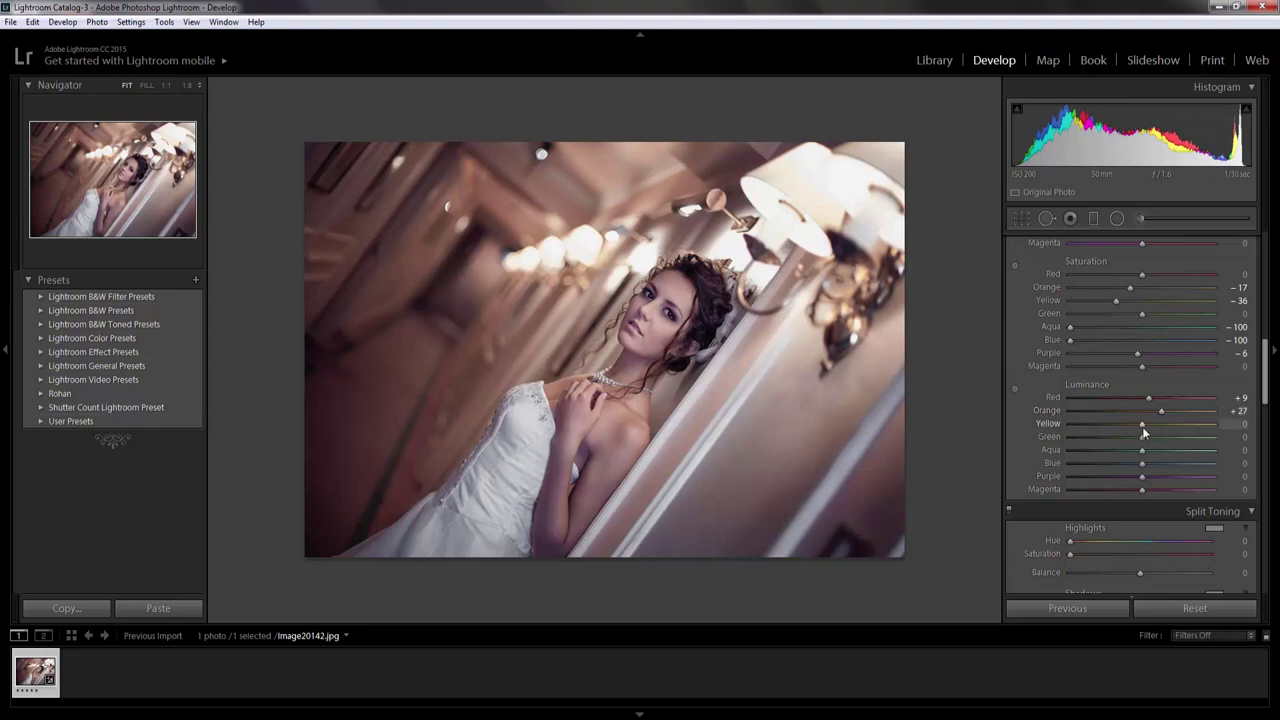
left_click_drag(1142, 424, 1127, 424)
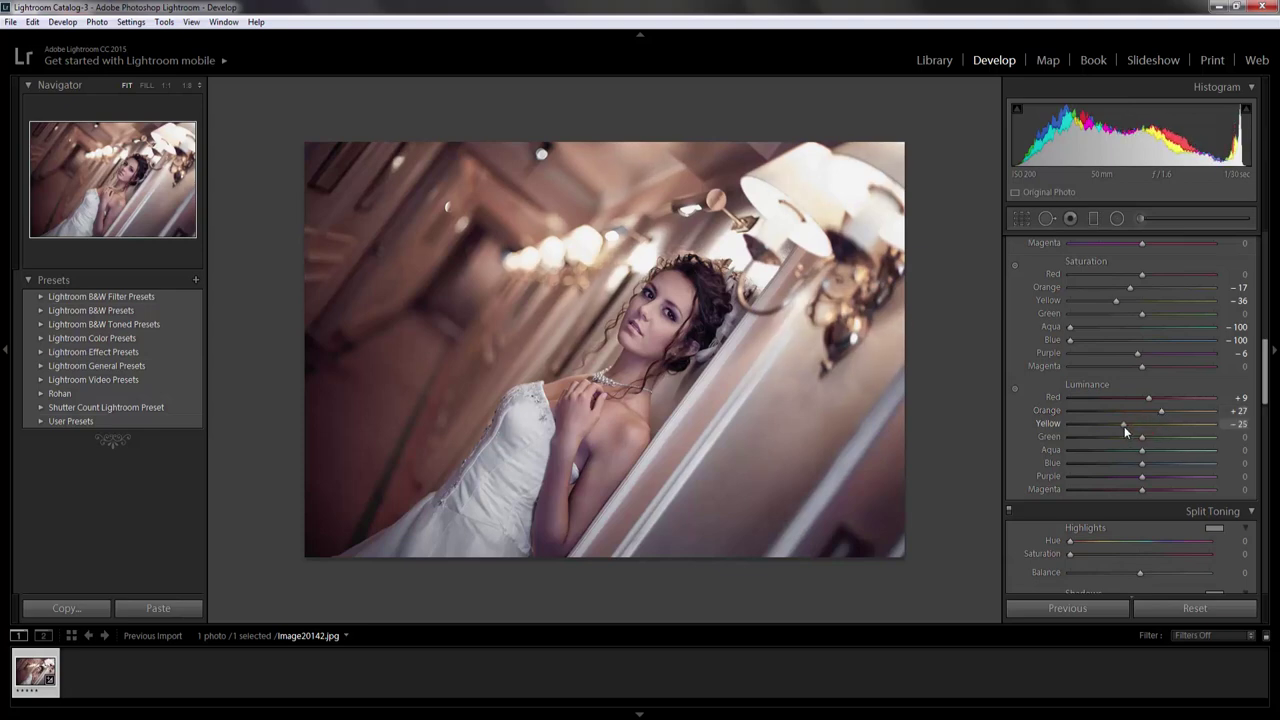
left_click_drag(1122, 426, 1104, 437)
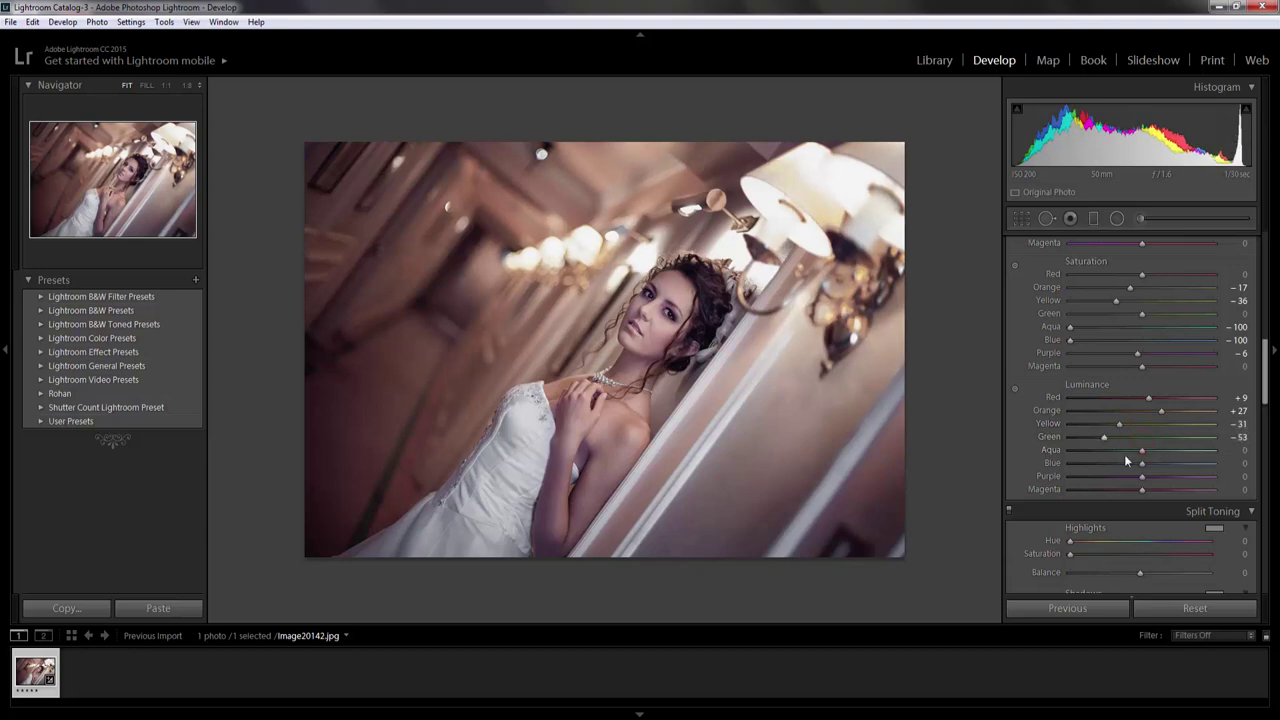
Set the split-toning highlights to Hue 42 and Saturation 10
scroll(1141, 459, "down", 2)
scroll(1141, 459, "down", 2)
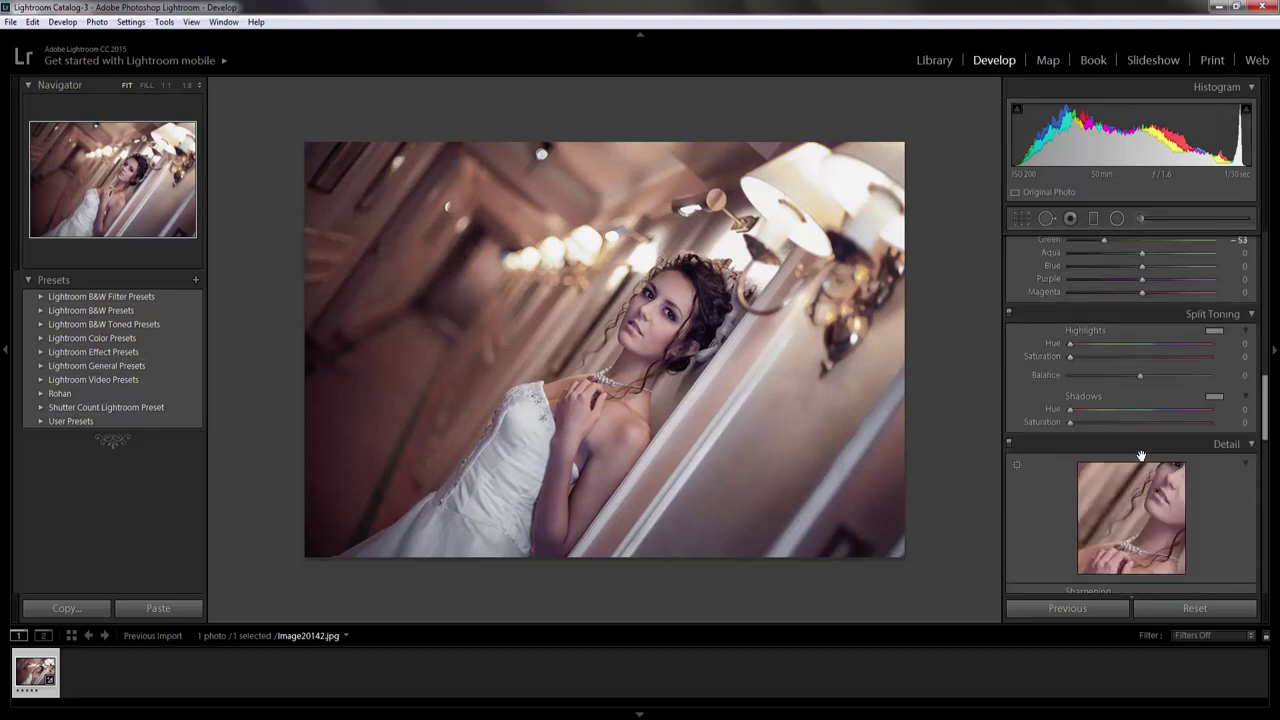
type("42")
key("Return")
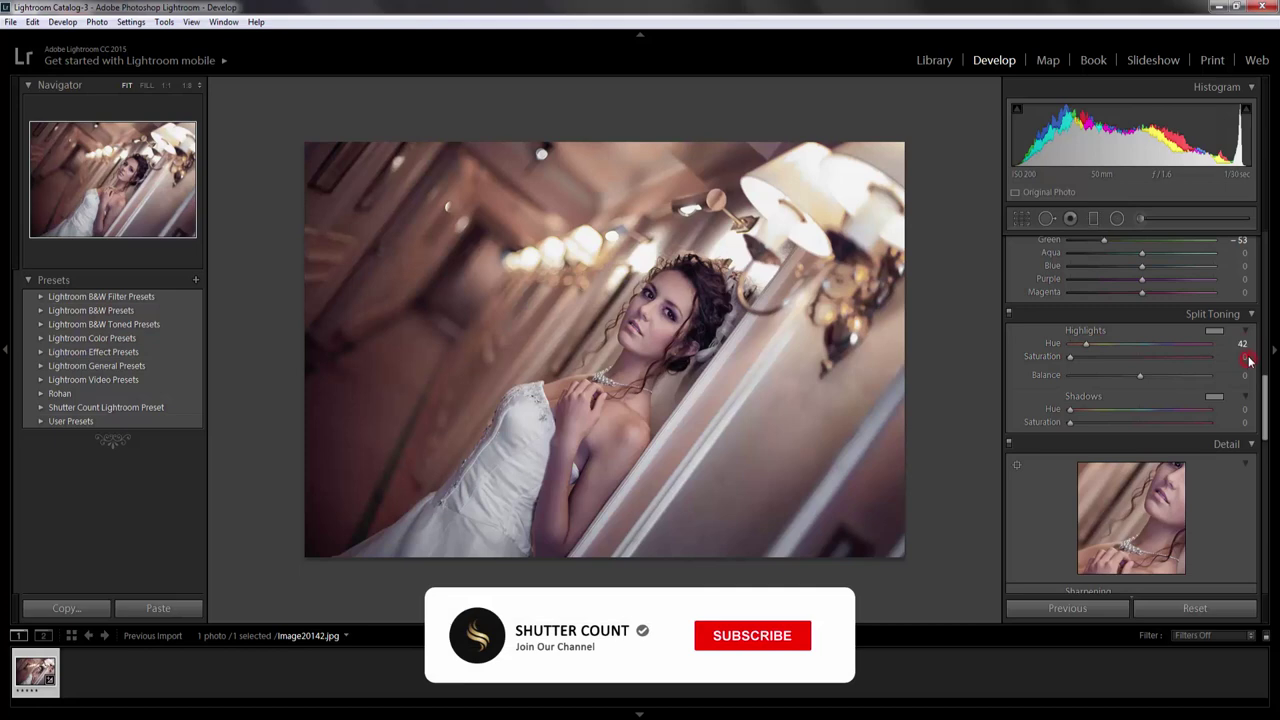
left_click(1239, 358)
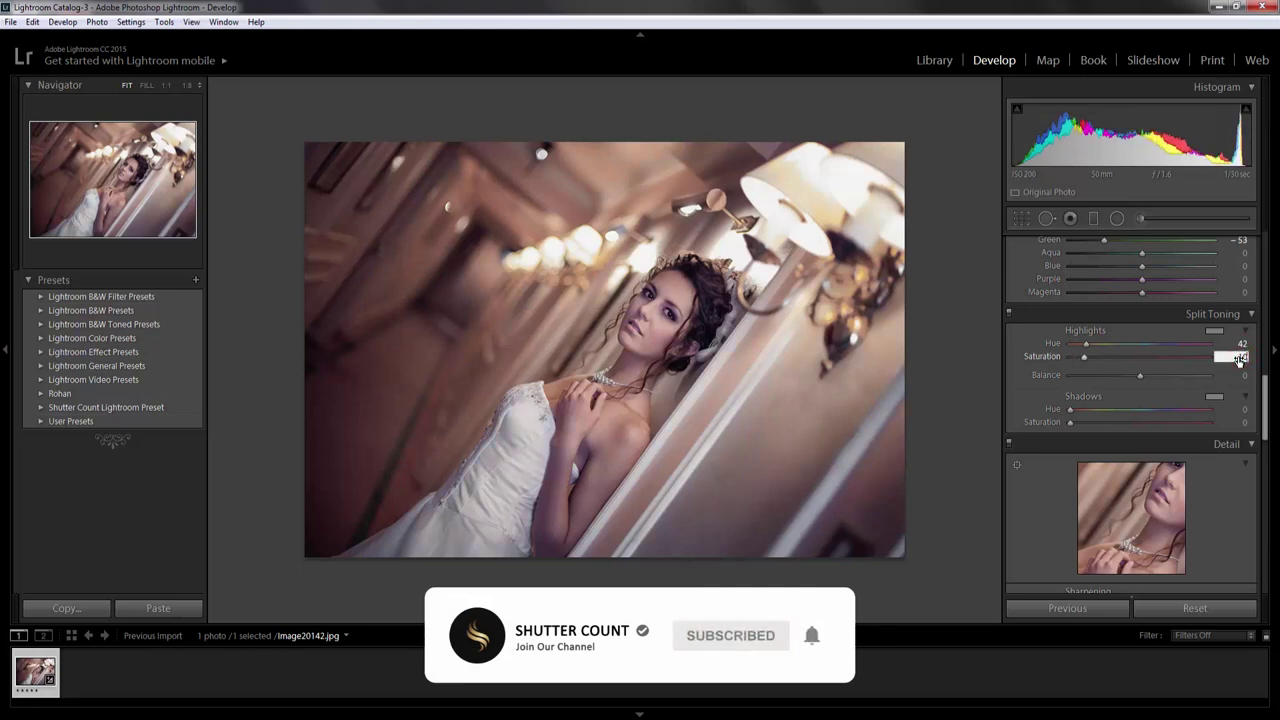
type("10")
Set the split-toning shadows to Hue 233 and Saturation 5
left_click(1244, 410)
type("2")
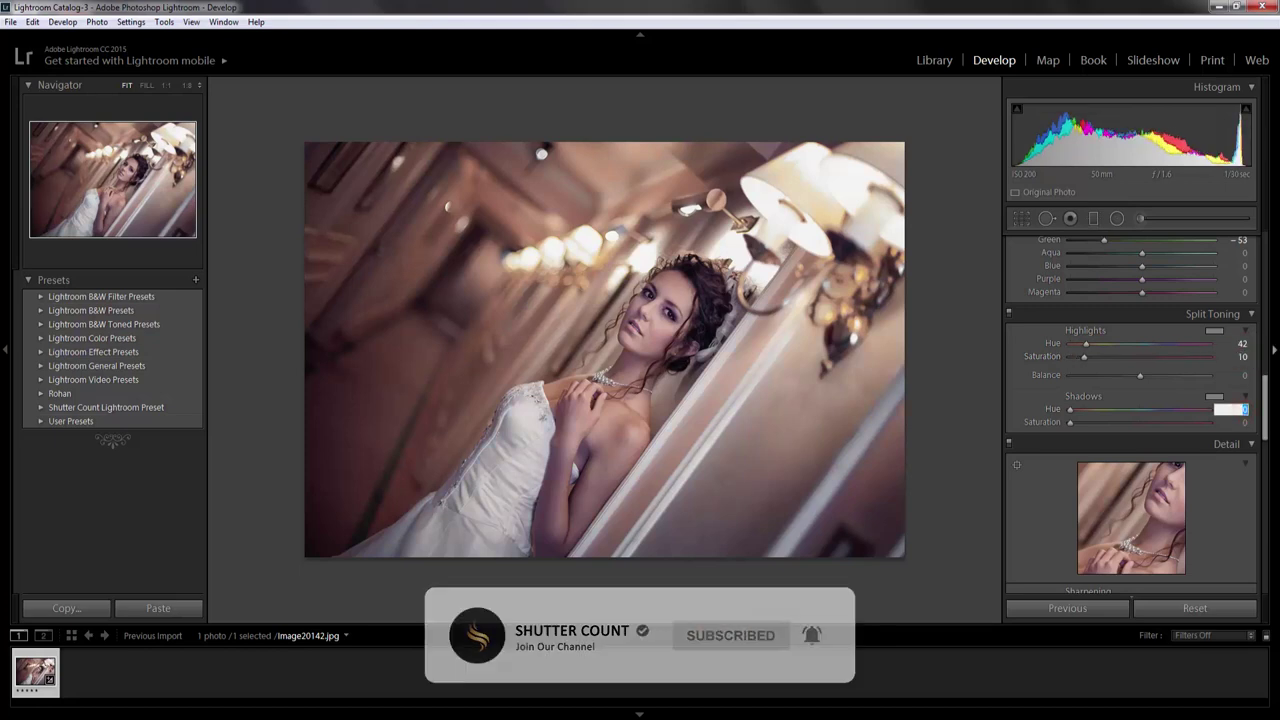
type("33")
key("Return")
left_click(1240, 422)
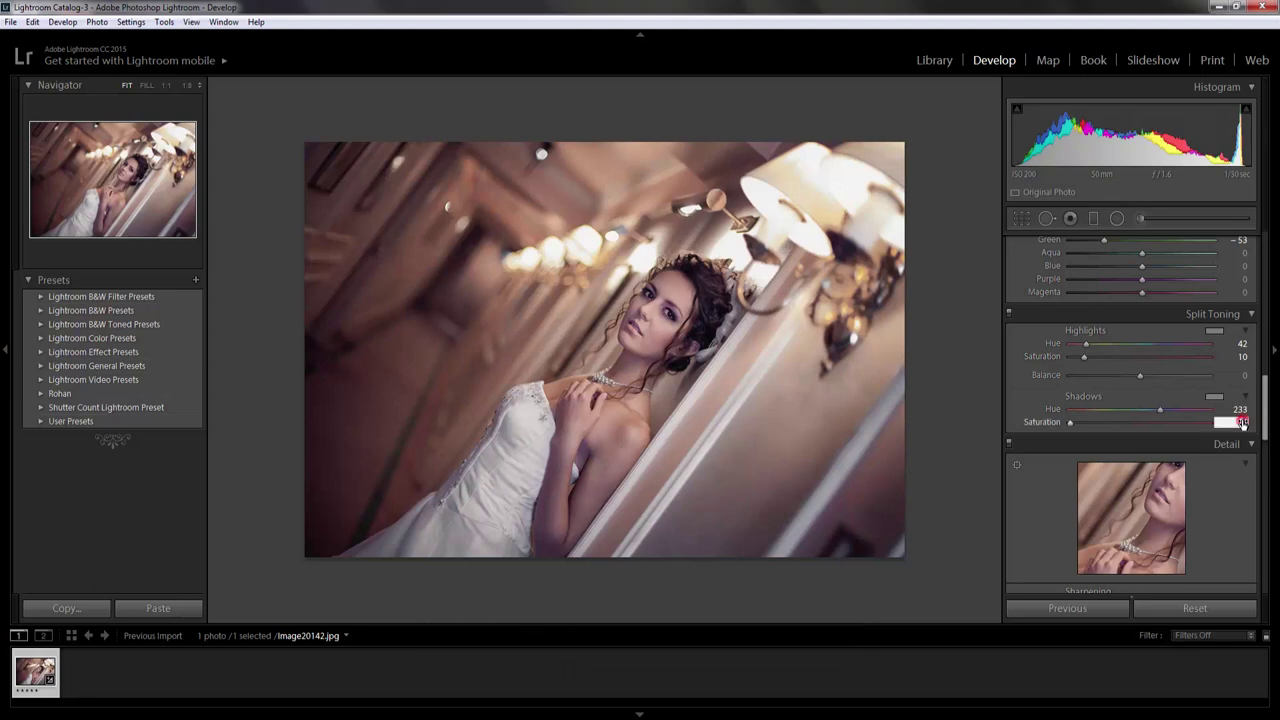
type("5")
key("Return")
scroll(1125, 467, "down", 3)
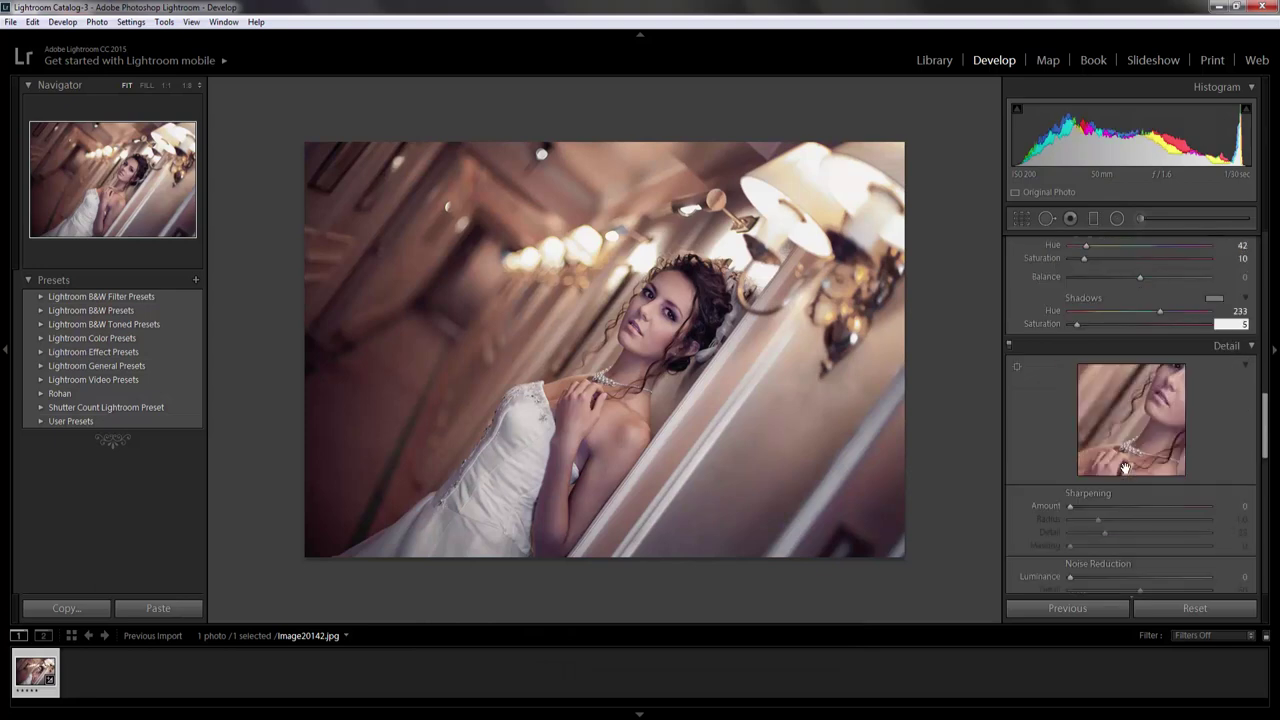
Enable lens profile corrections and chromatic aberration removal
scroll(1117, 465, "down", 3)
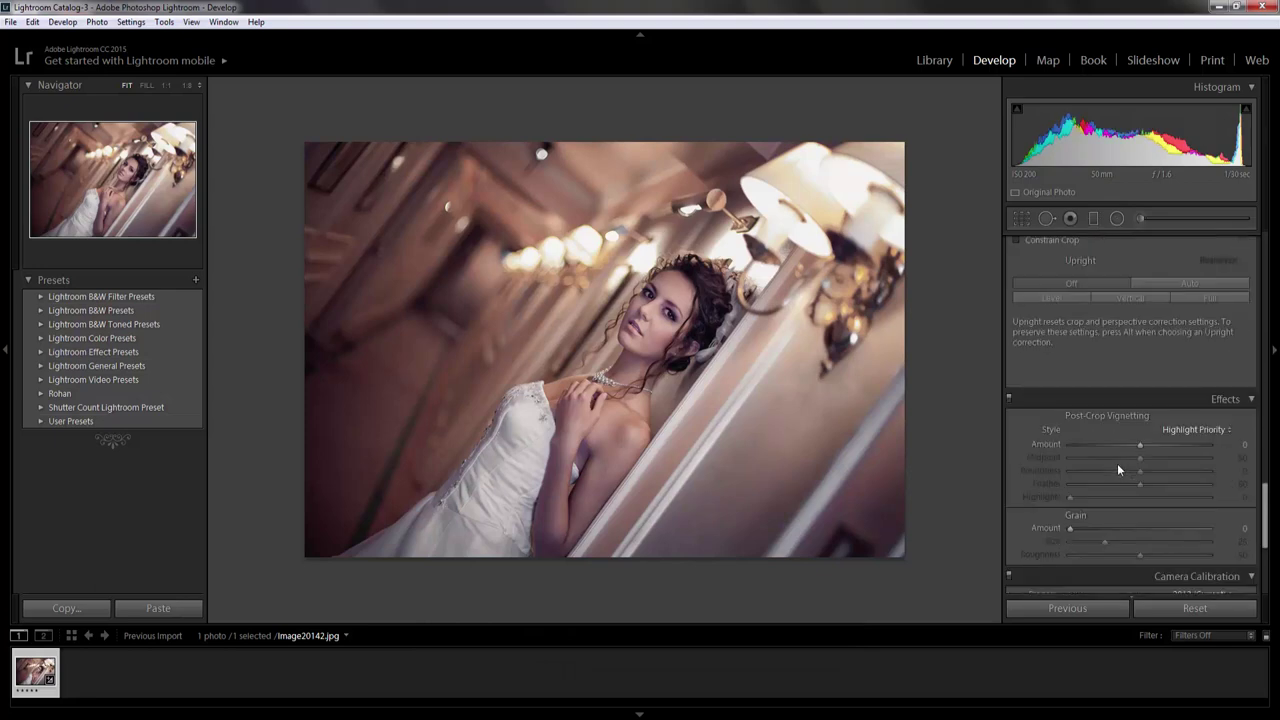
scroll(1117, 463, "down", 2)
left_click(1015, 312)
left_click(1015, 325)
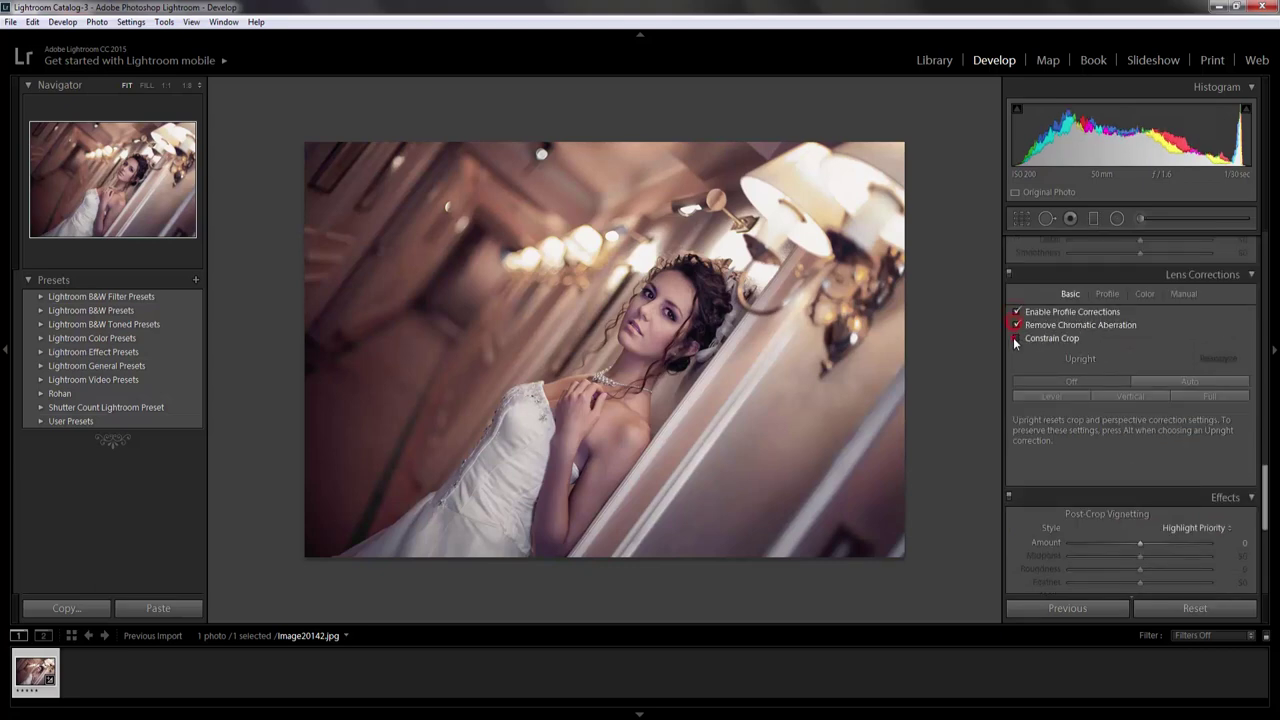
Set Camera Calibration Green Primary Saturation +22 and Blue Primary Saturation +33
scroll(1079, 427, "down", 5)
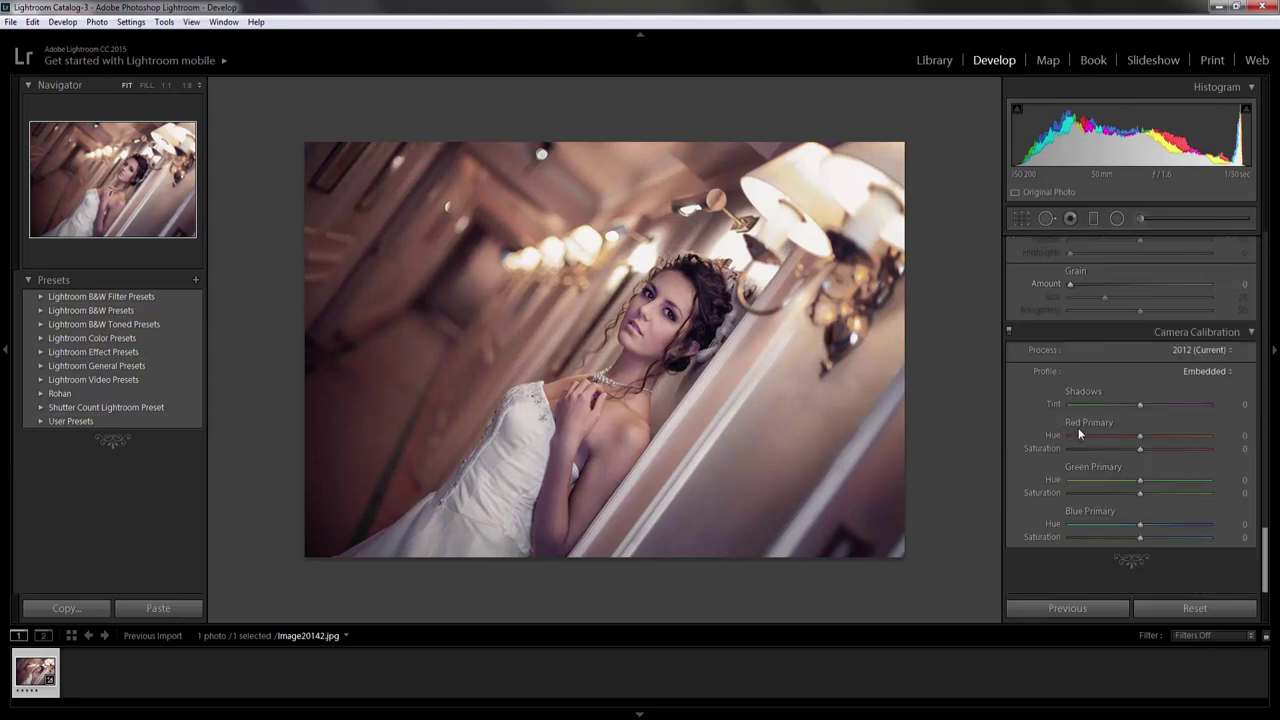
left_click_drag(1140, 493, 1155, 494)
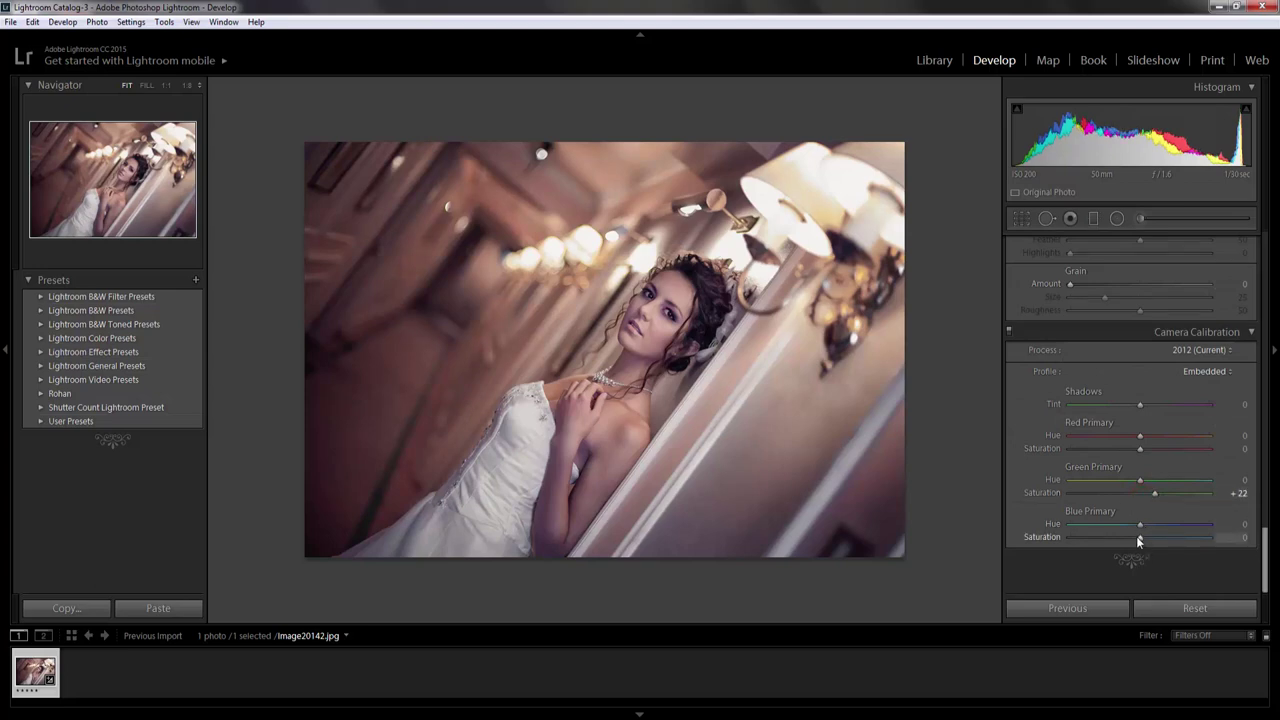
left_click_drag(1167, 537, 1163, 536)
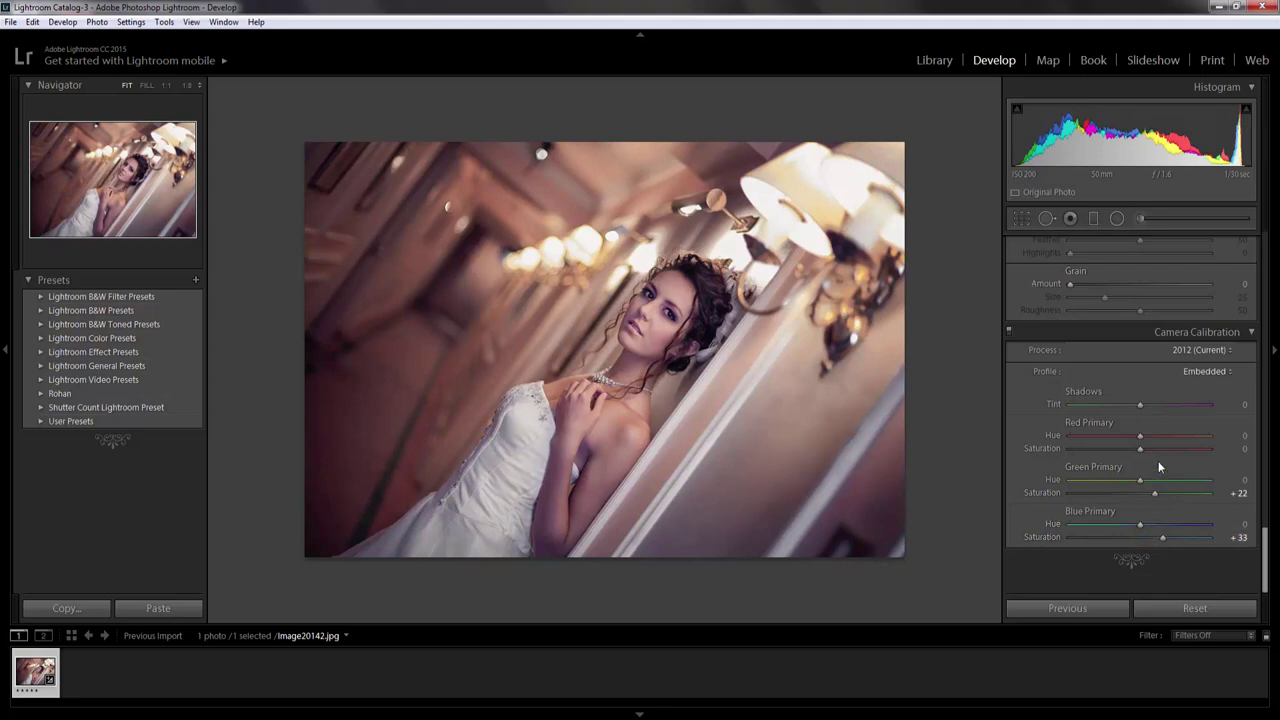
Add three control points along the RGB tone curve
scroll(1158, 461, "up", 2)
scroll(1158, 461, "up", 3)
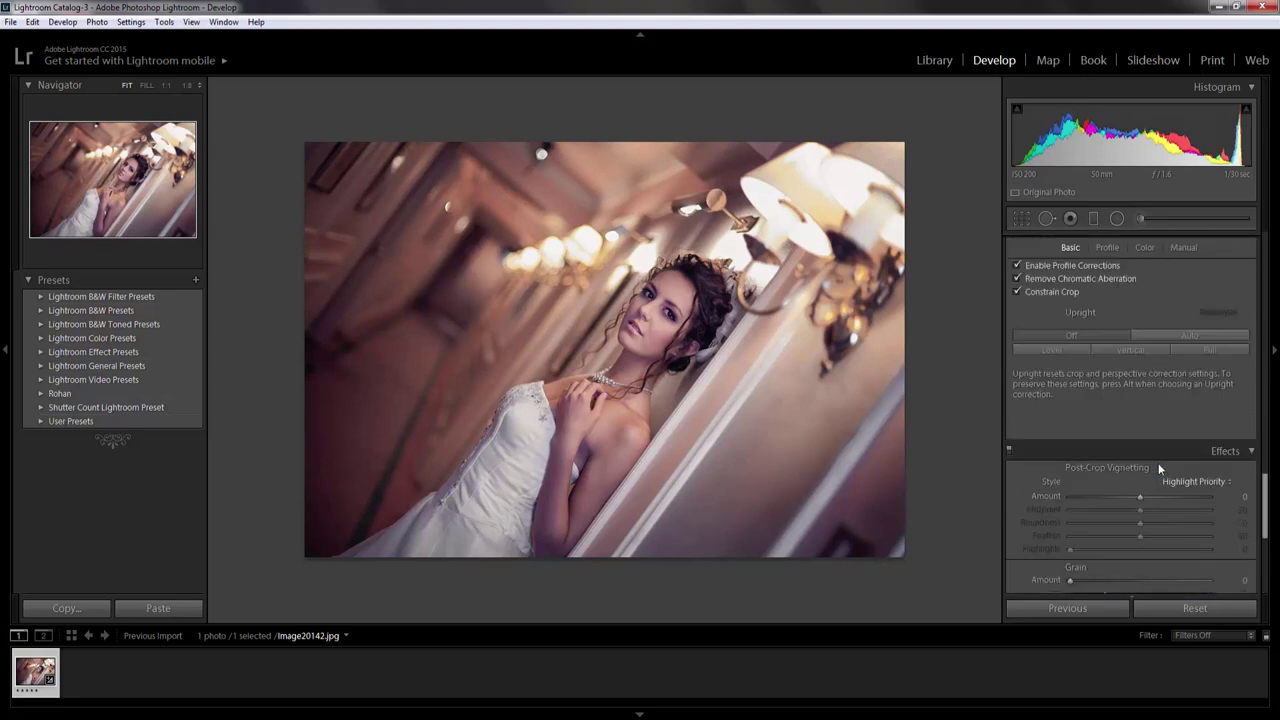
scroll(1138, 486, "up", 3)
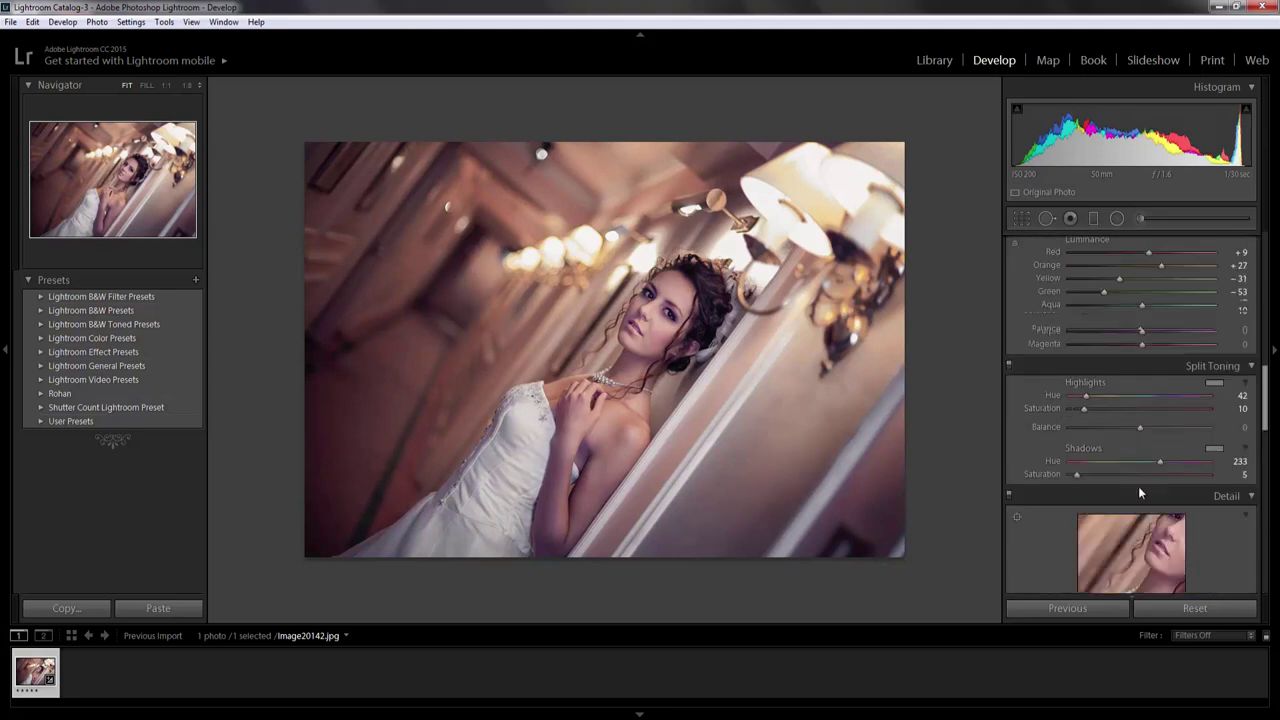
scroll(1138, 486, "up", 3)
scroll(1138, 486, "up", 2)
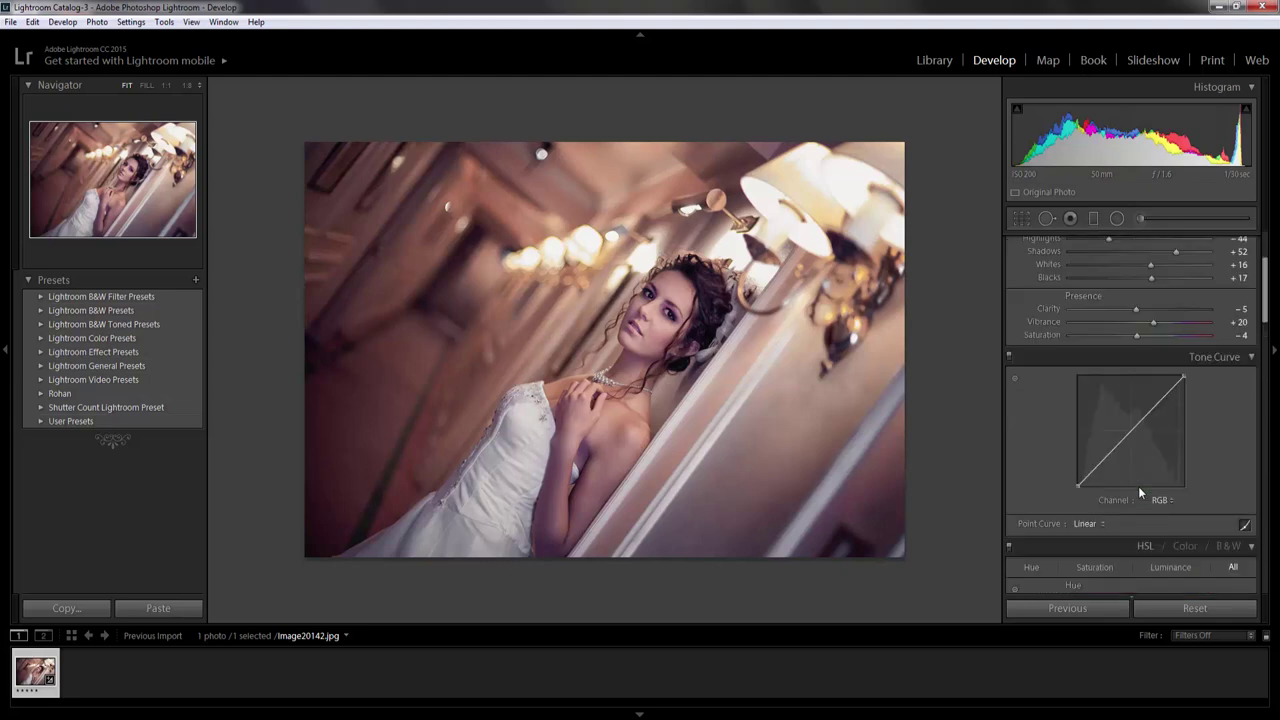
scroll(1138, 486, "up", 3)
scroll(1138, 486, "down", 2)
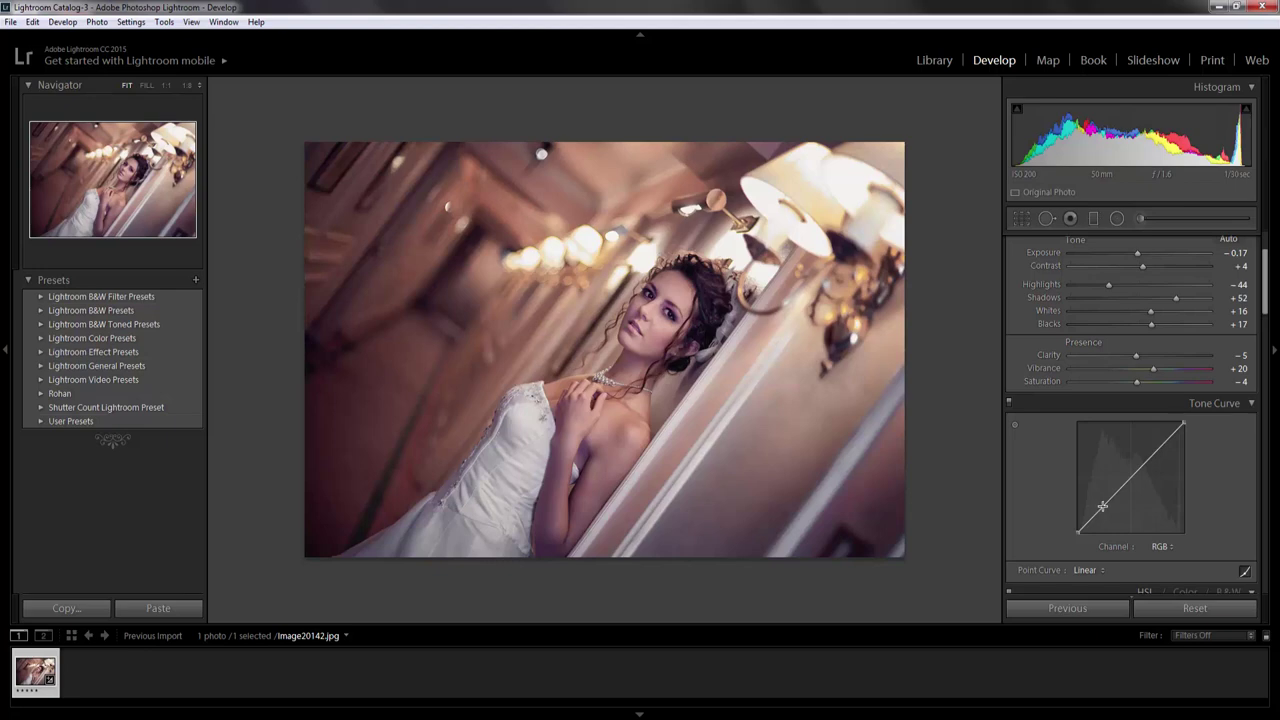
left_click(1104, 505)
left_click(1130, 477)
left_click(1157, 450)
Shape the curve into an S with darker shadows, lifted black point and lowered whites
left_click_drag(1104, 505, 1108, 507)
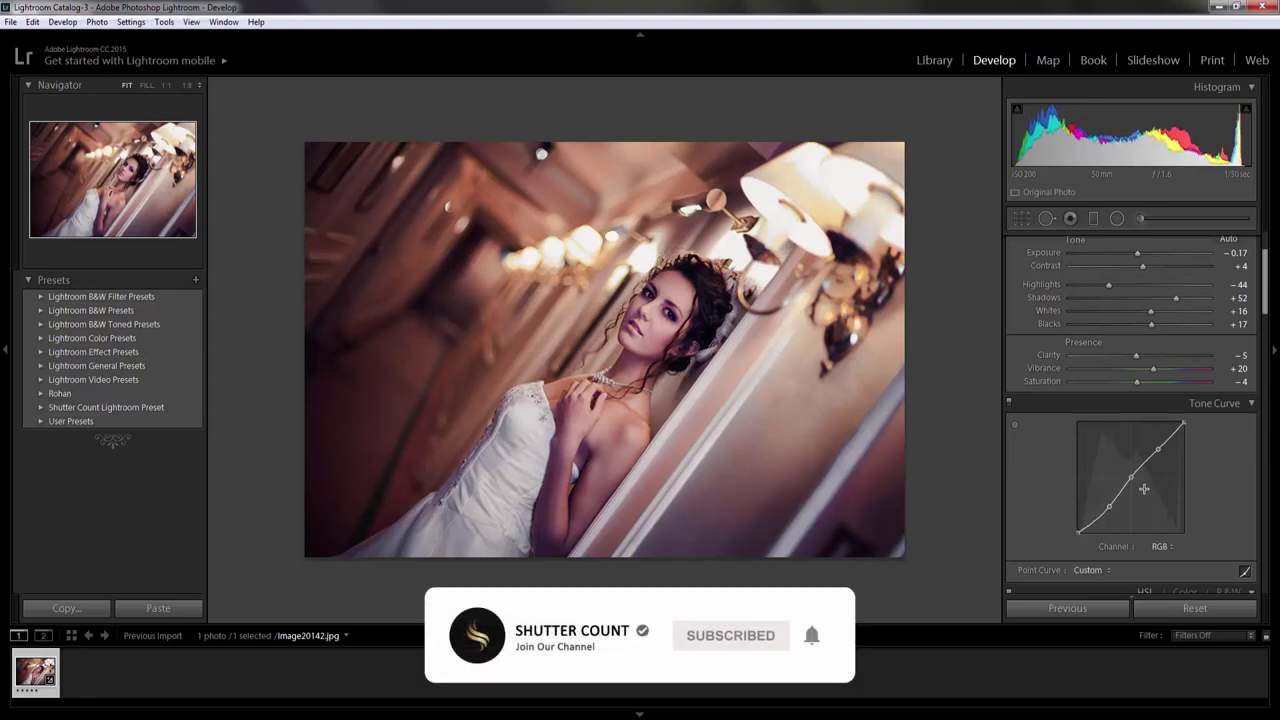
left_click_drag(1131, 477, 1134, 480)
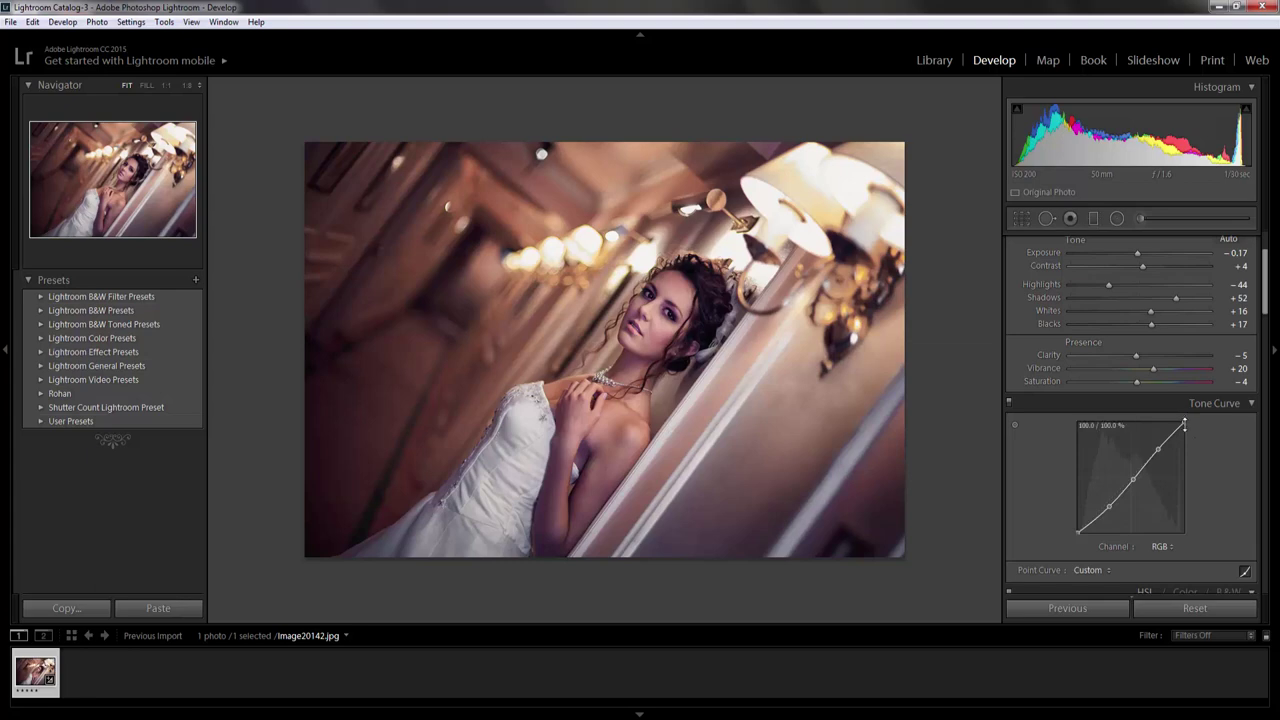
left_click_drag(1184, 424, 1184, 432)
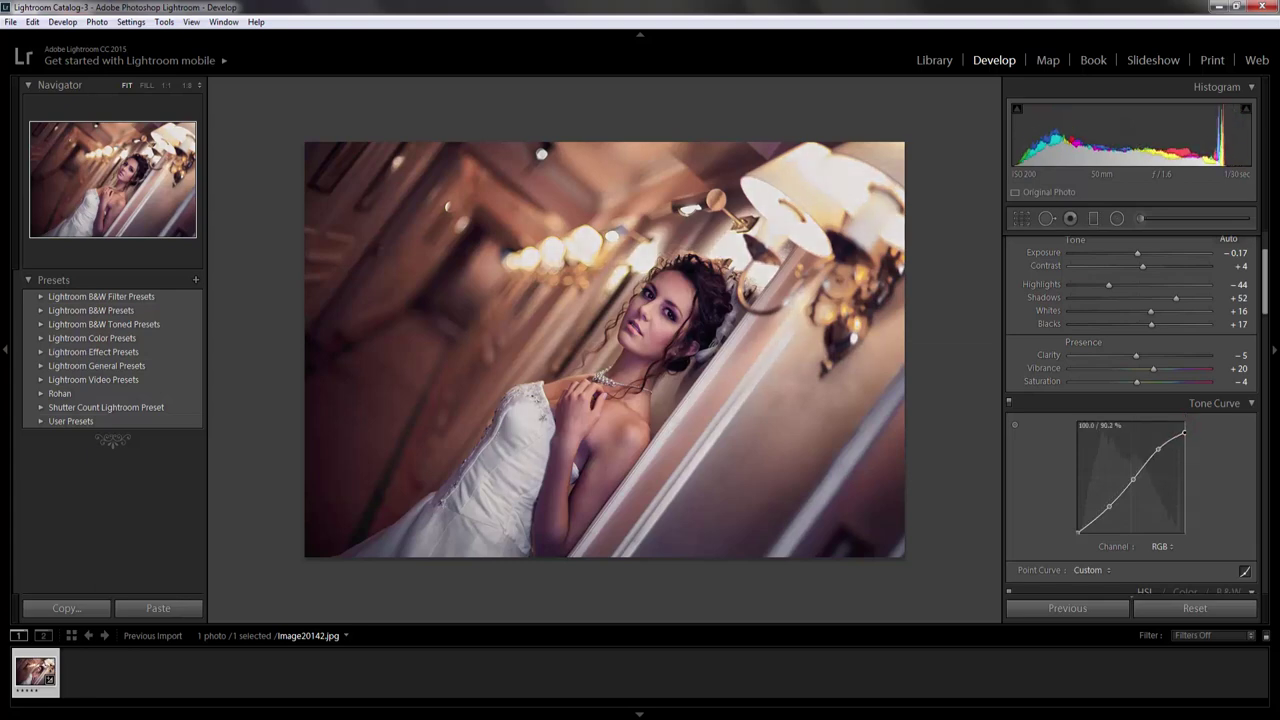
left_click_drag(1078, 532, 1078, 524)
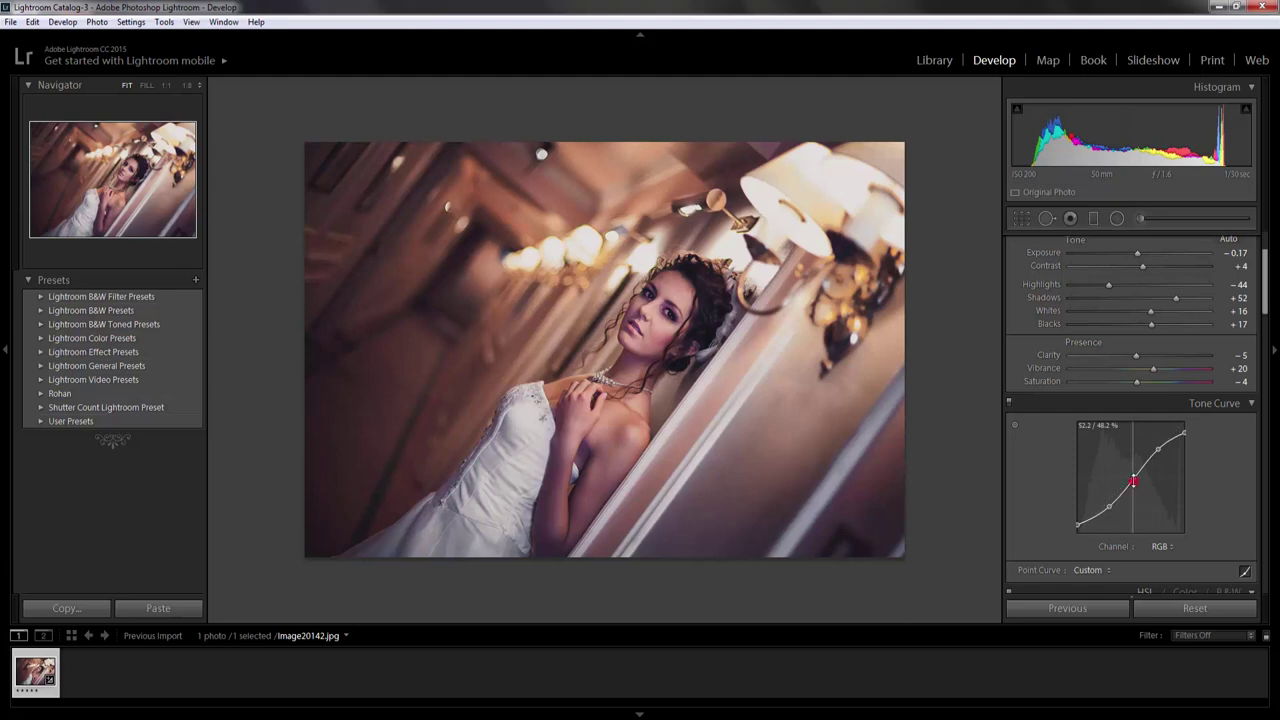
left_click_drag(1133, 482, 1133, 477)
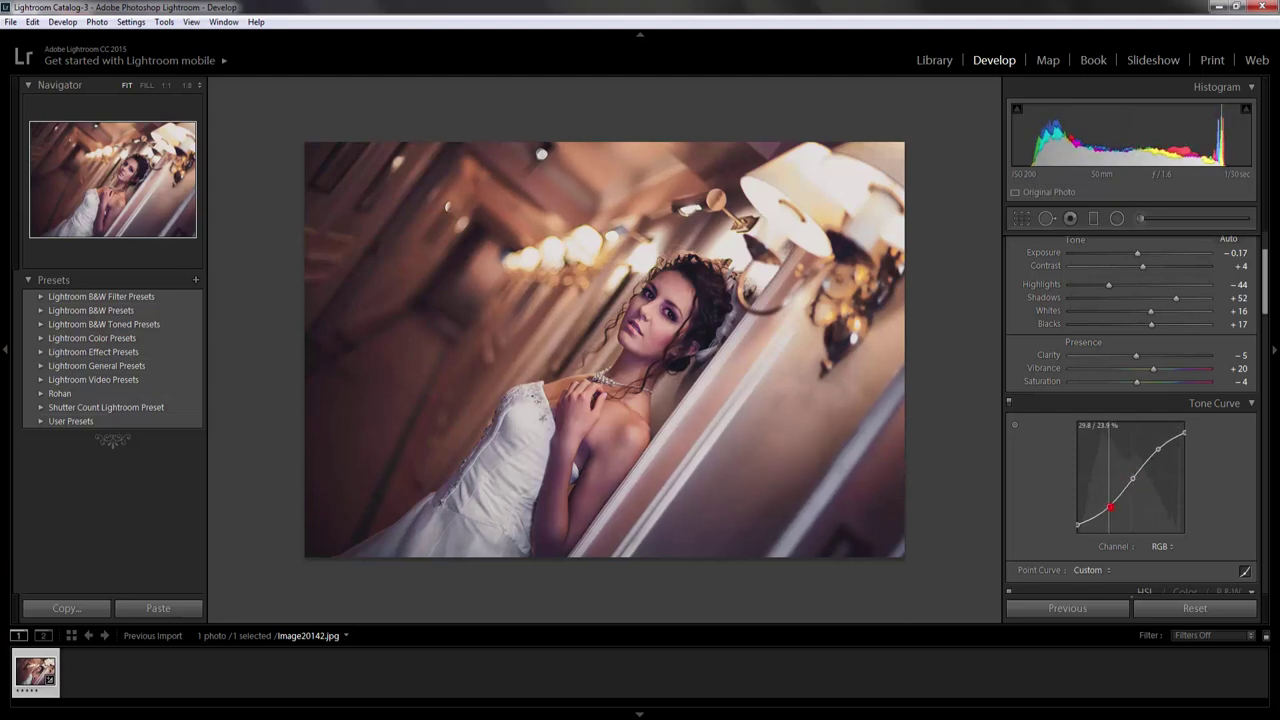
left_click_drag(1108, 506, 1109, 506)
left_click_drag(1108, 507, 1110, 504)
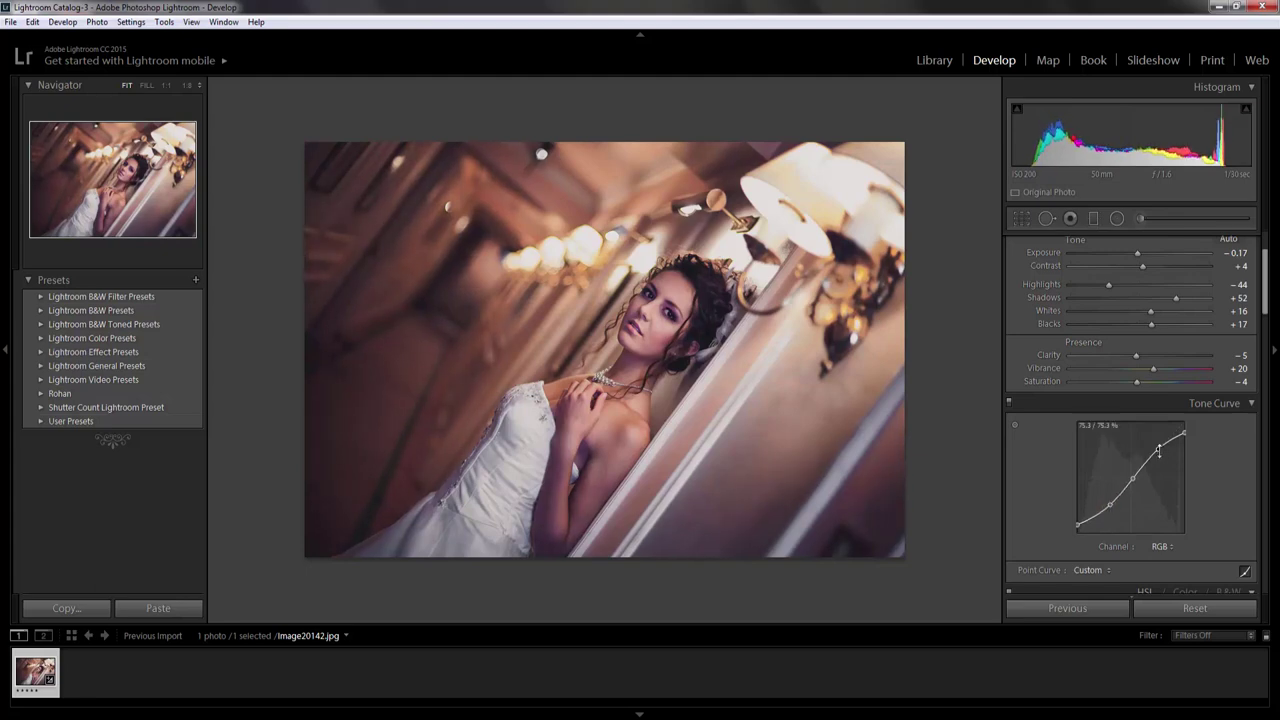
left_click_drag(1158, 452, 1158, 449)
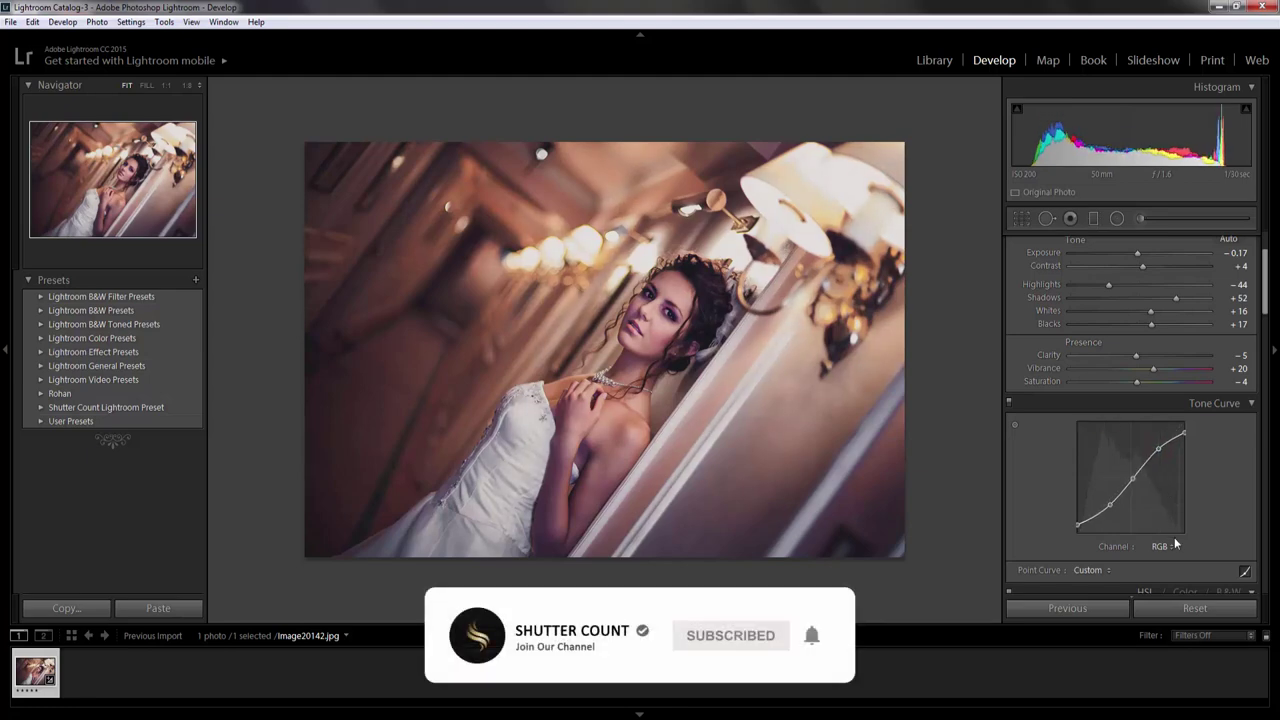
Add a post-crop vignette with Amount -29, Feather 87 and Highlights 100
scroll(1125, 529, "down", 5)
scroll(1123, 525, "down", 10)
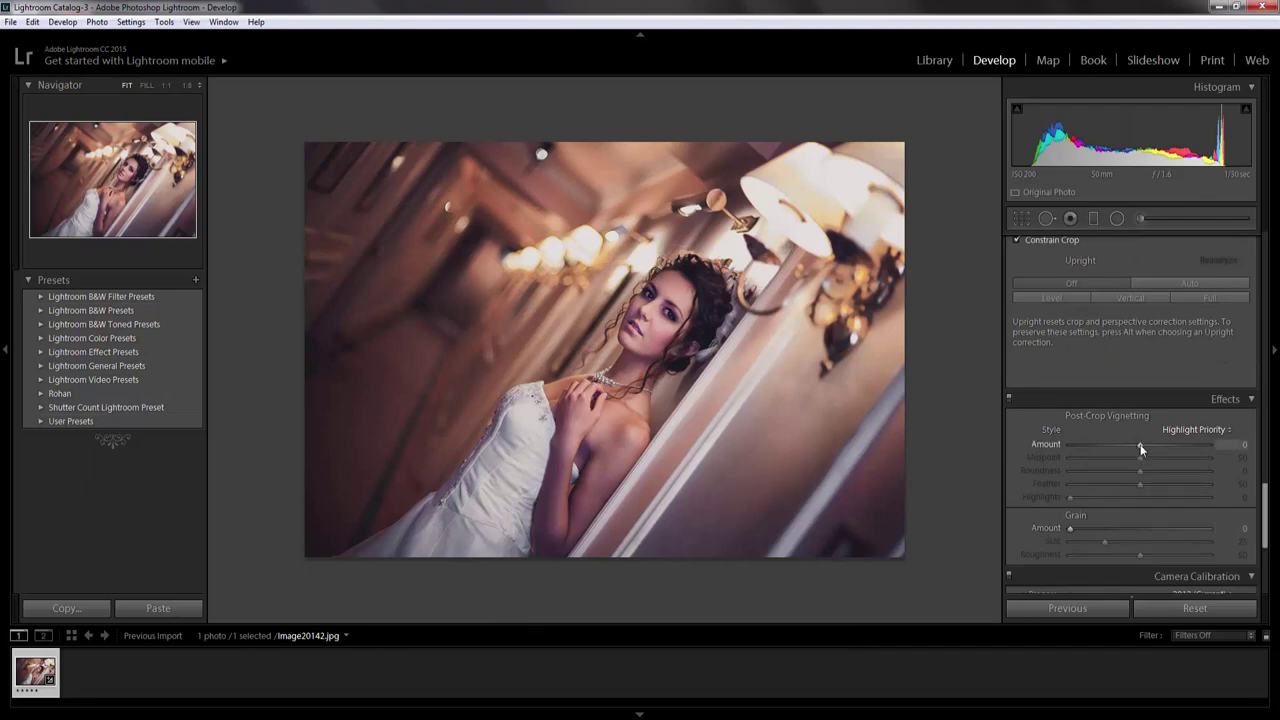
left_click_drag(1140, 444, 1119, 444)
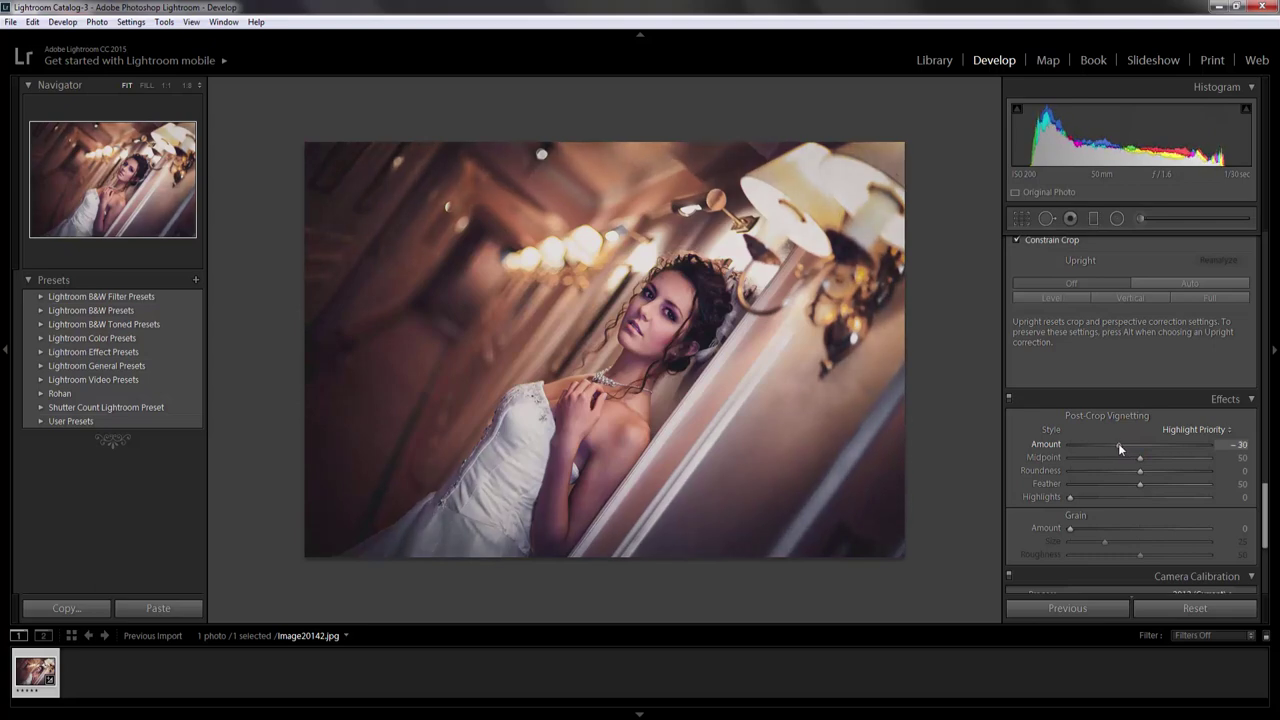
left_click_drag(1095, 497, 1243, 488)
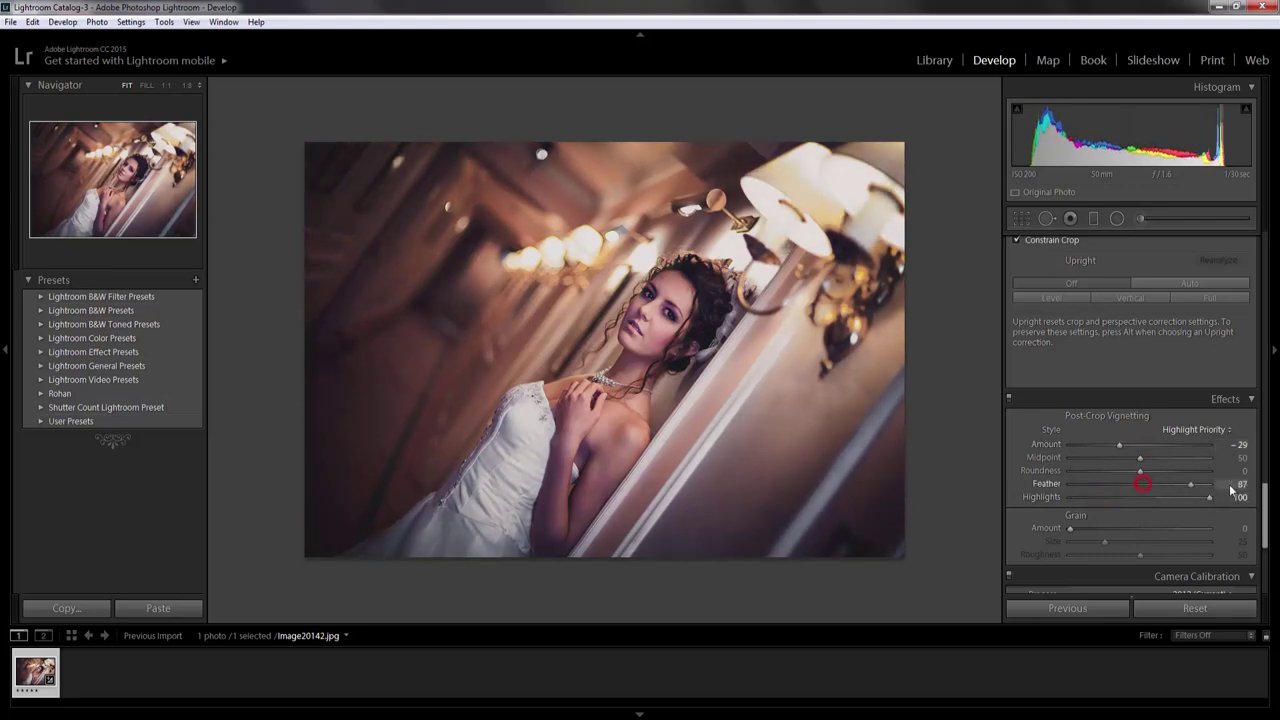
scroll(1196, 471, "up", 3)
Set sharpening Amount 10, Detail 30, noise reduction Luminance 9, Color 17, and show Before/After
scroll(1196, 471, "up", 5)
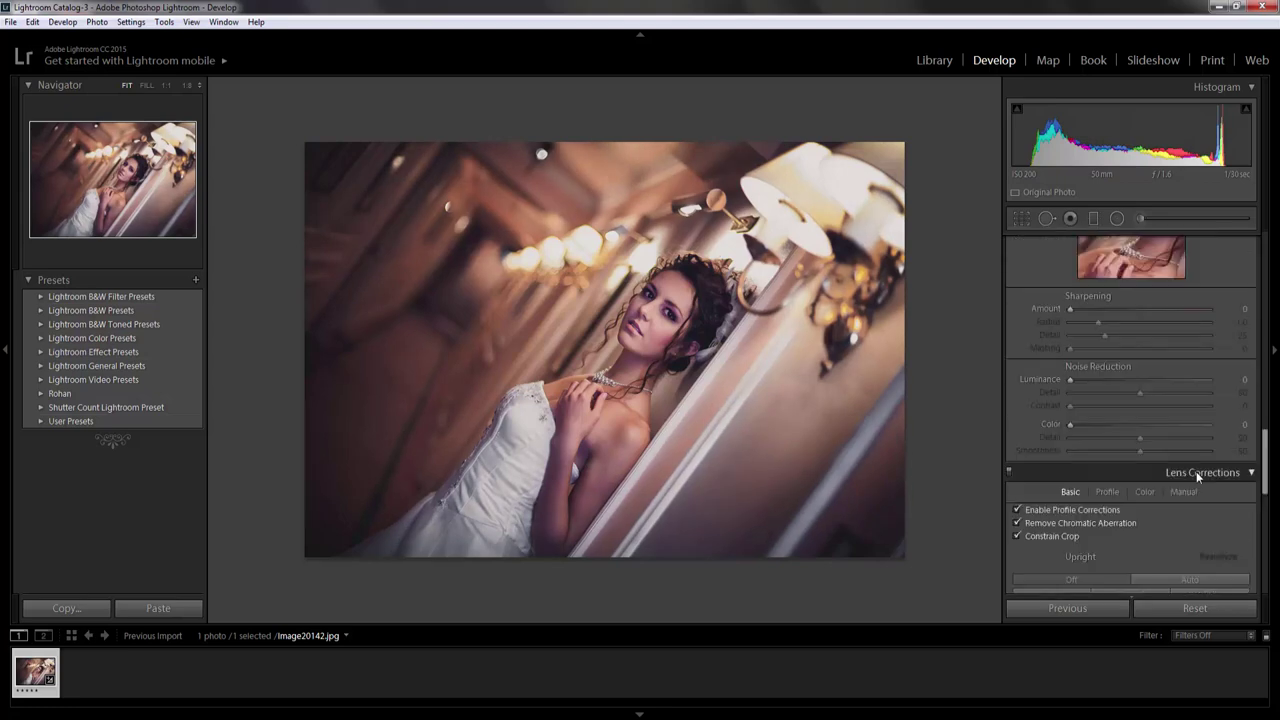
left_click_drag(1150, 323, 1125, 350)
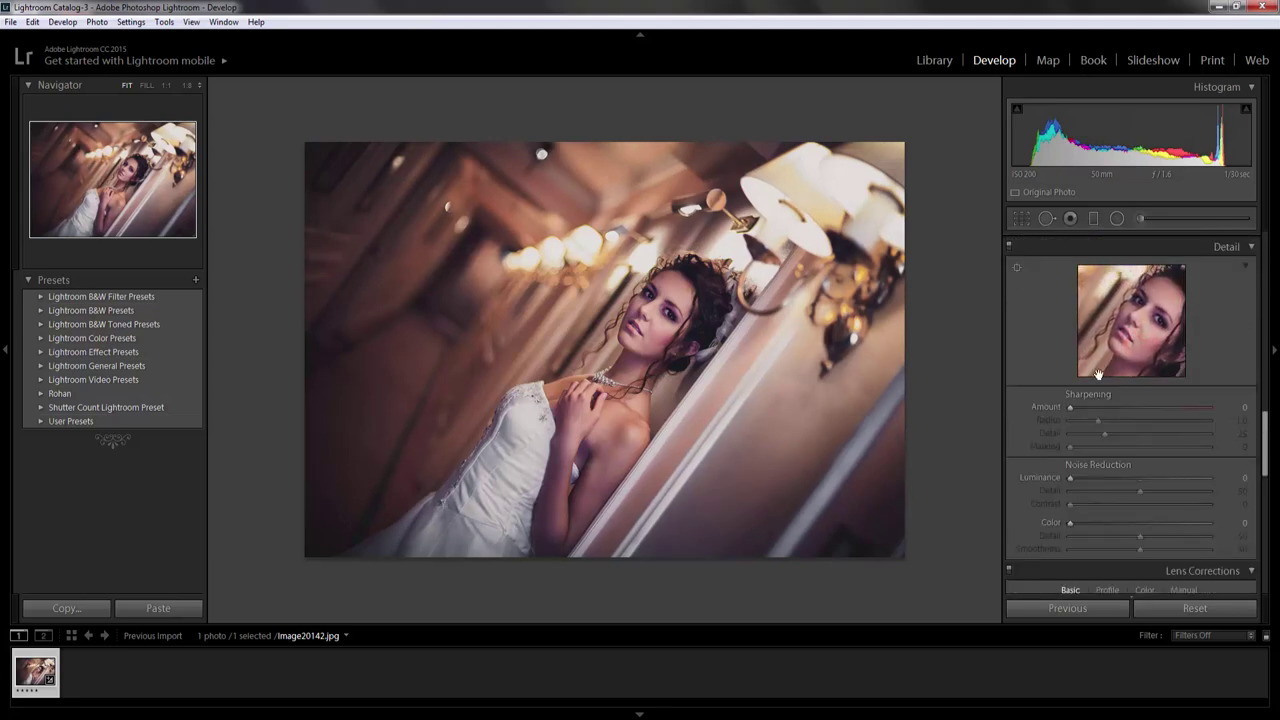
left_click_drag(1071, 407, 1111, 434)
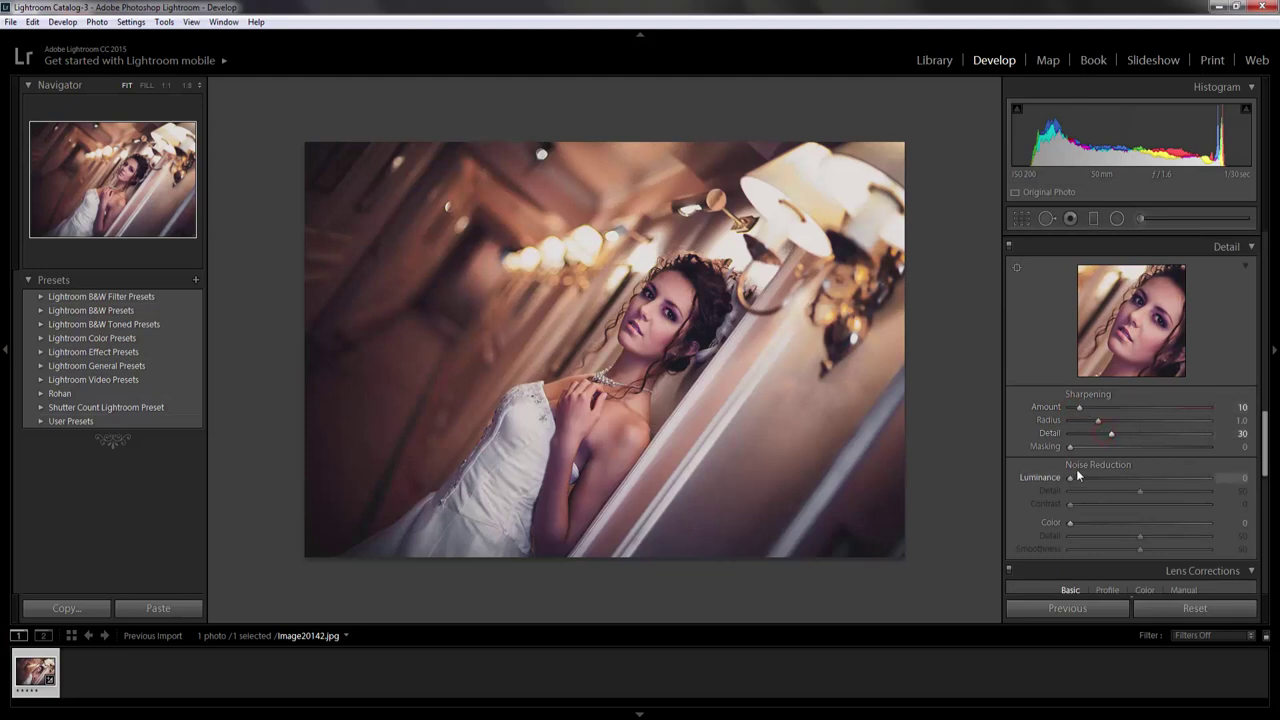
left_click_drag(1071, 478, 1092, 480)
left_click_drag(1070, 522, 1096, 522)
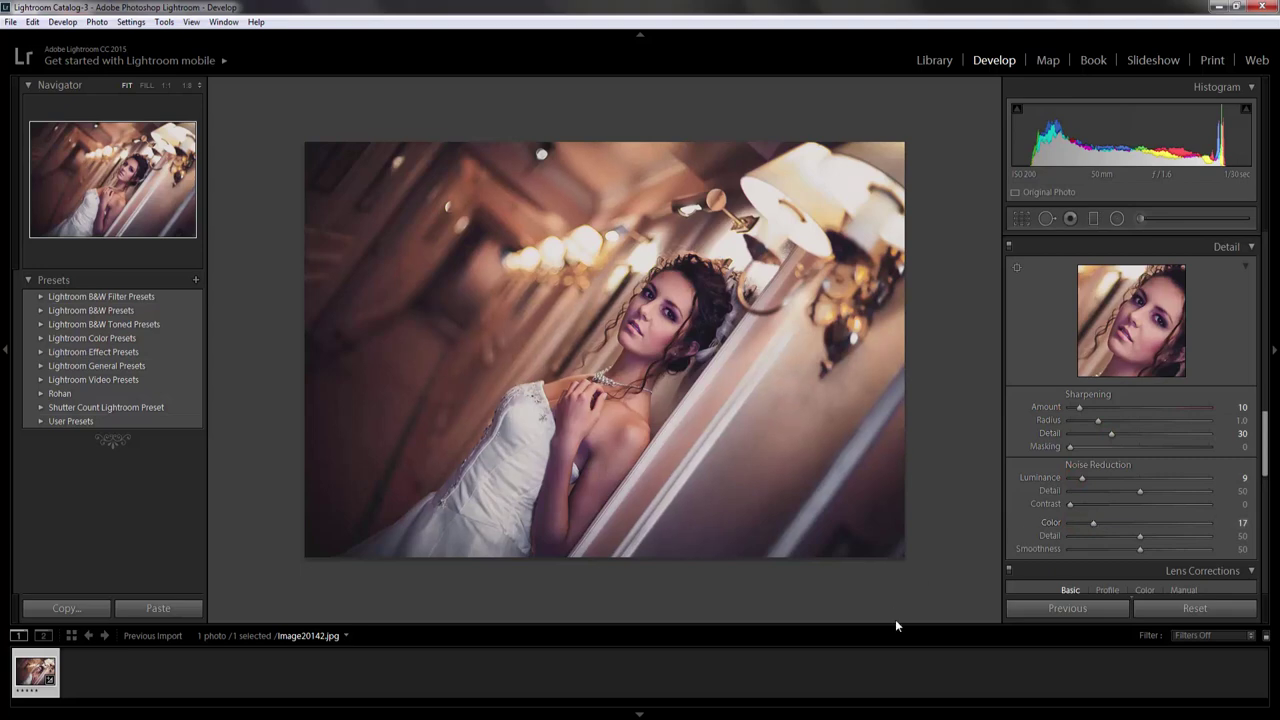
key("y")
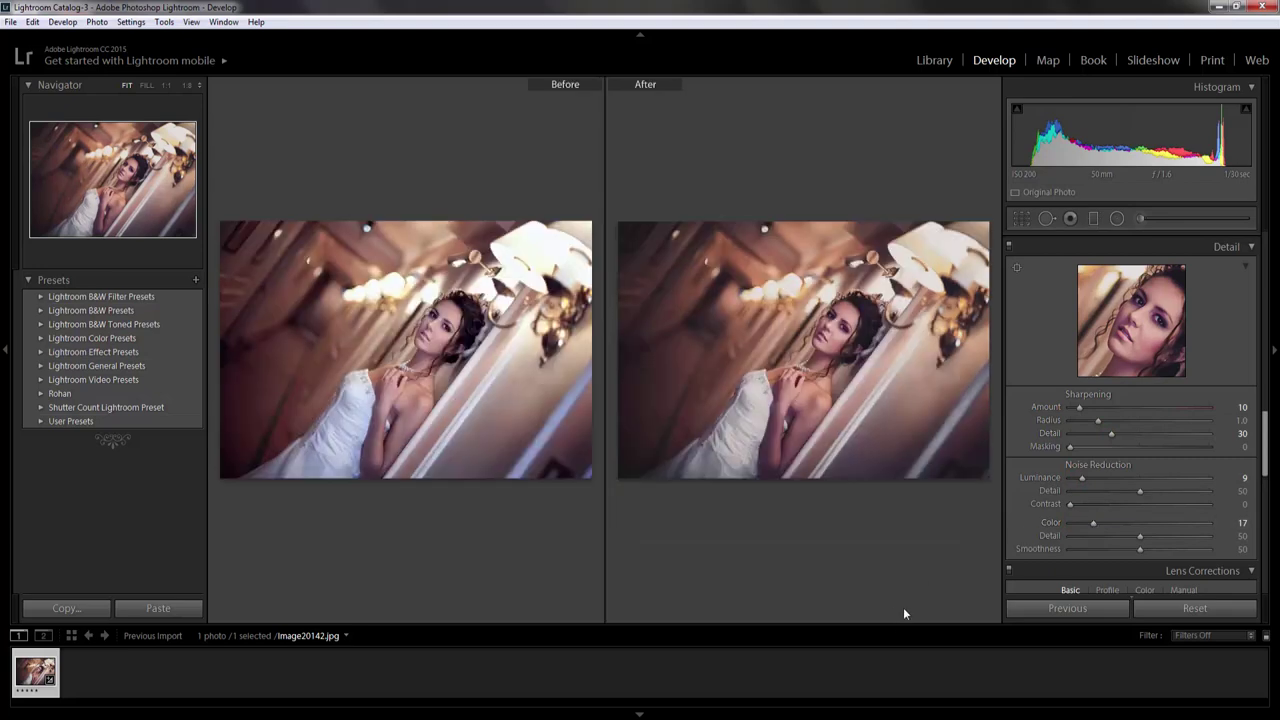